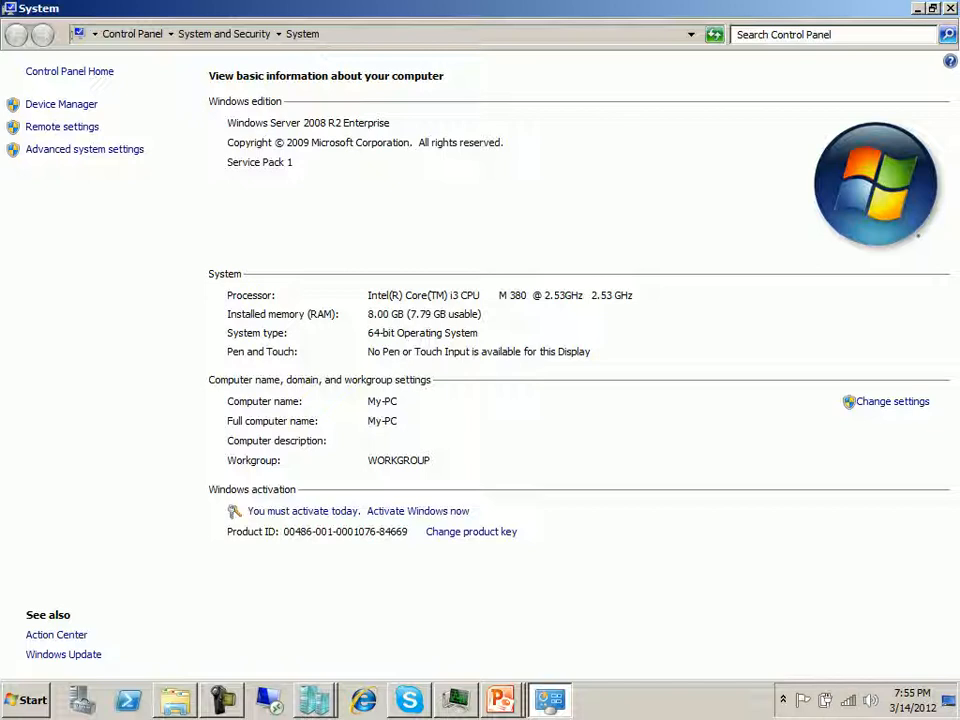
- Close the System information window and switch to Hyper-V Manager
key("alt+F4")
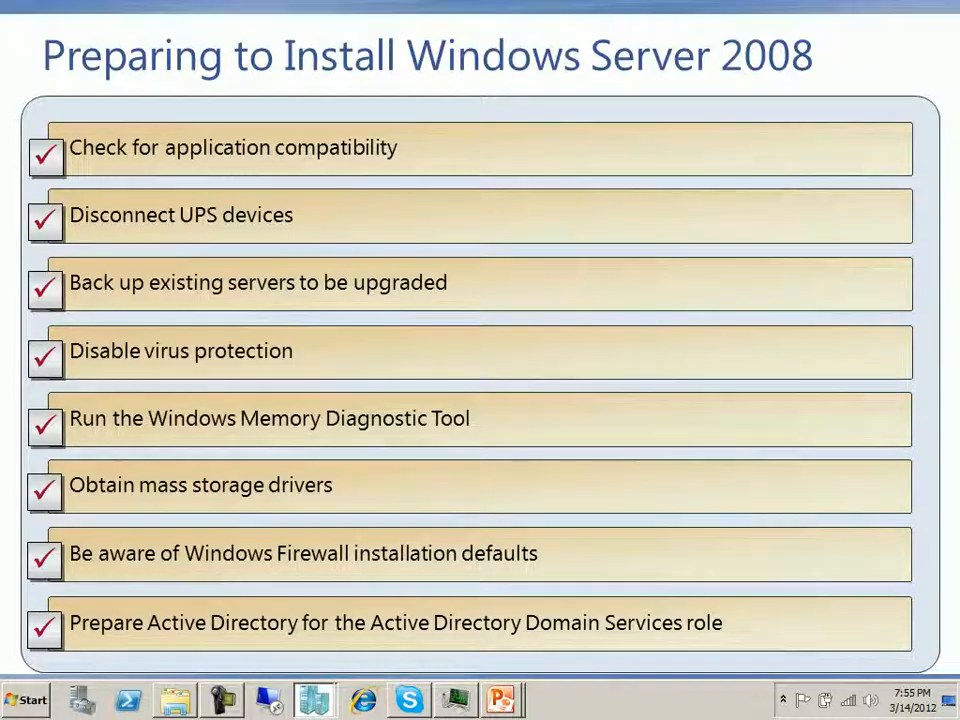
mouse_move(314, 700)
left_click(300, 660)
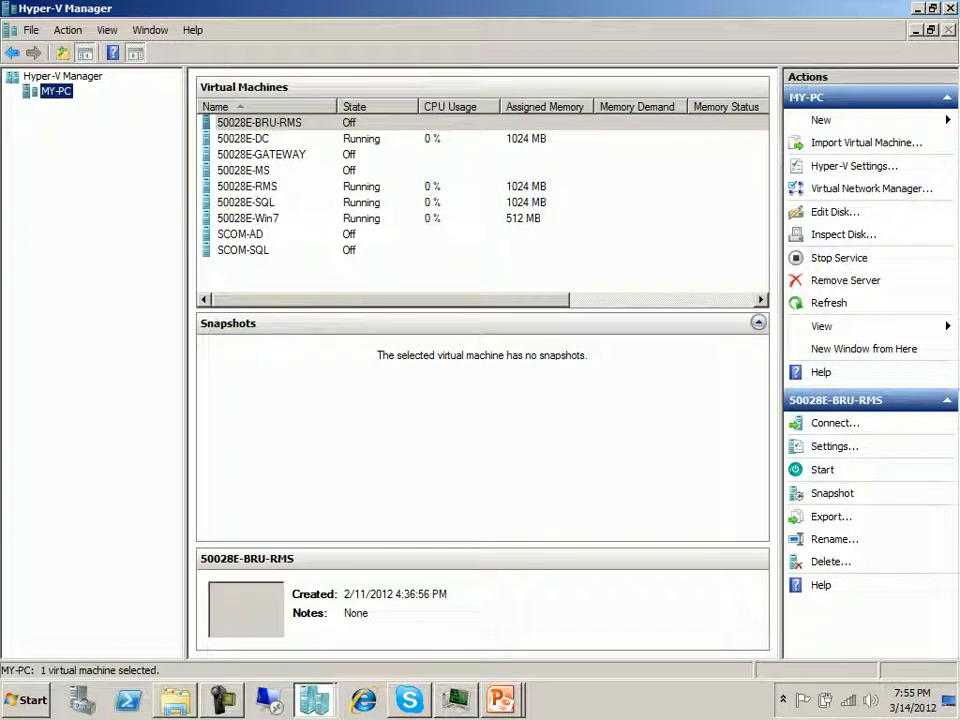
- Shut down the virtual machines 50028E-DC, 50028E-RMS, 50028E-SQL and 50028E-Win7 together
left_click(243, 139)
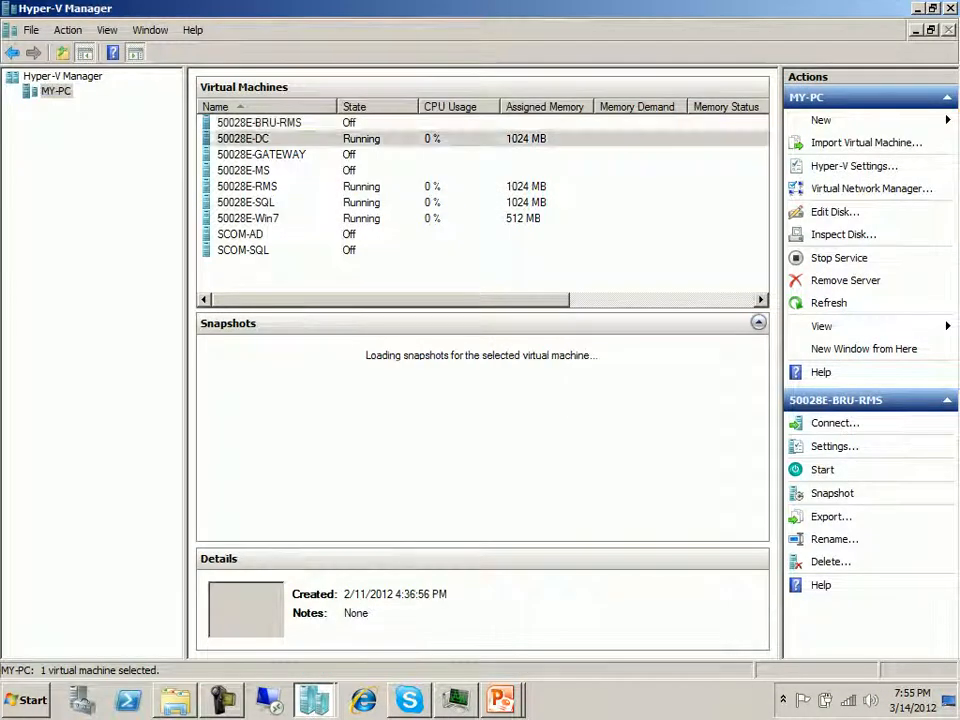
left_click(247, 186, "ctrl")
left_click(246, 202, "ctrl")
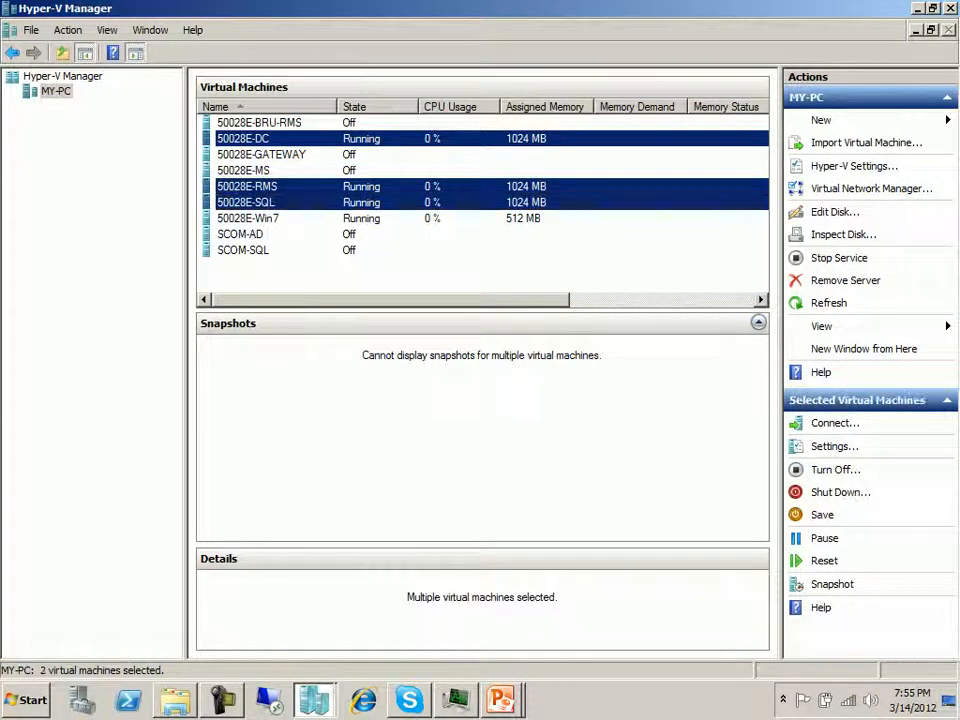
left_click(248, 218, "ctrl")
right_click(364, 216)
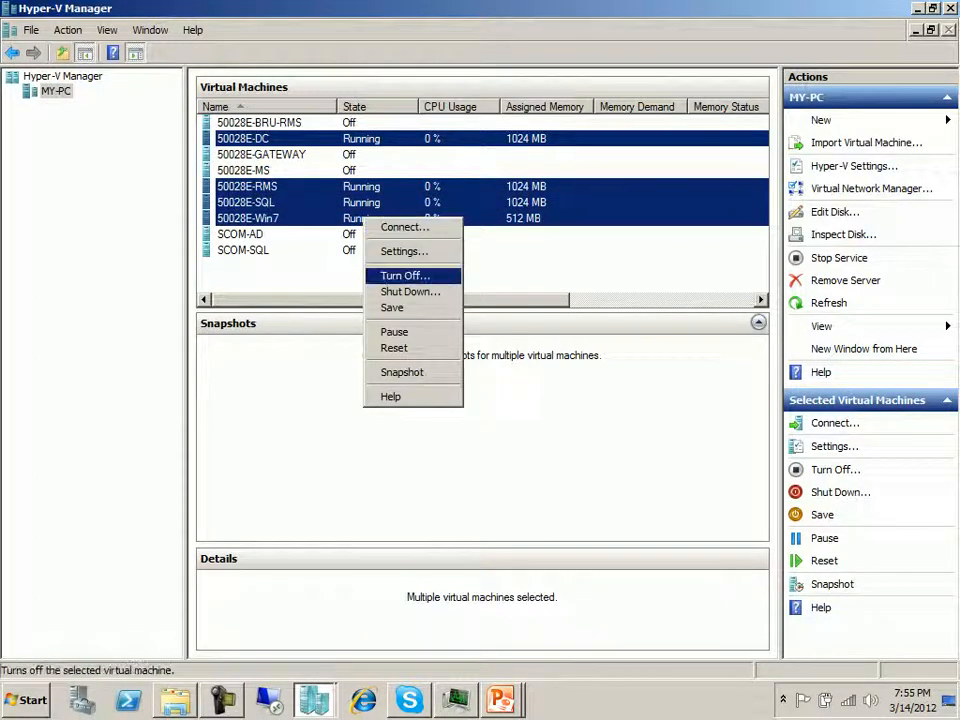
left_click(395, 291)
left_click(499, 363)
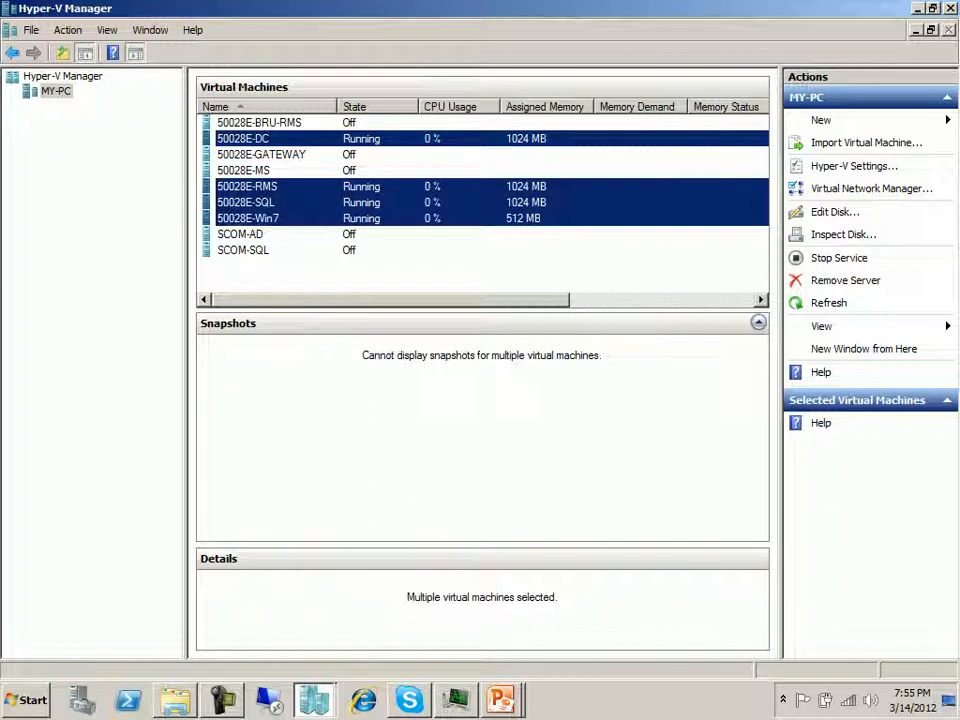
left_click(488, 272)
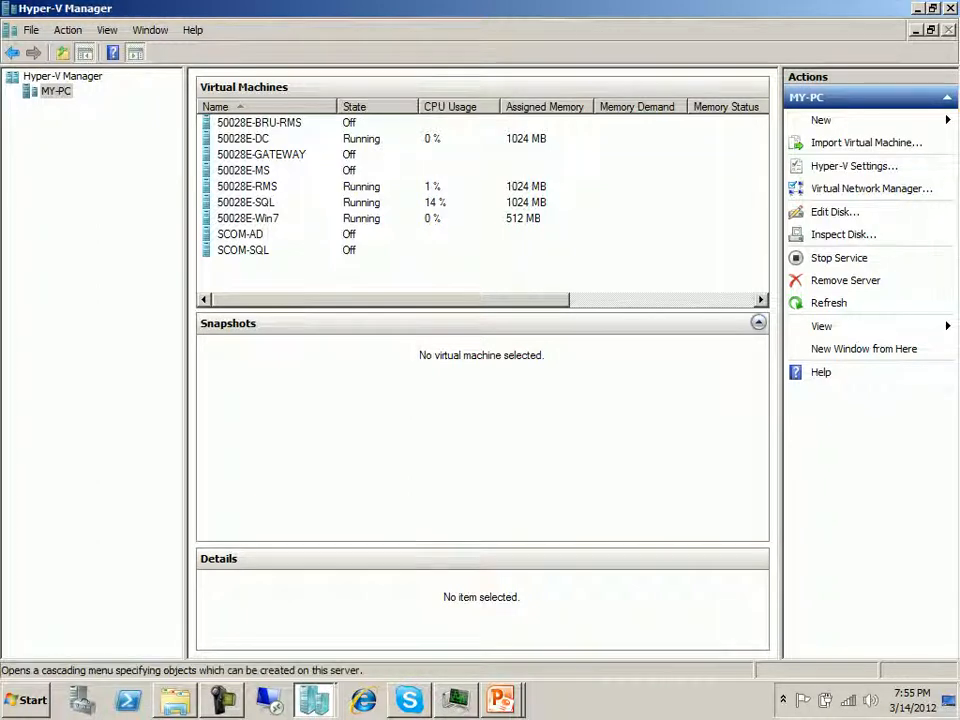
left_click(822, 120)
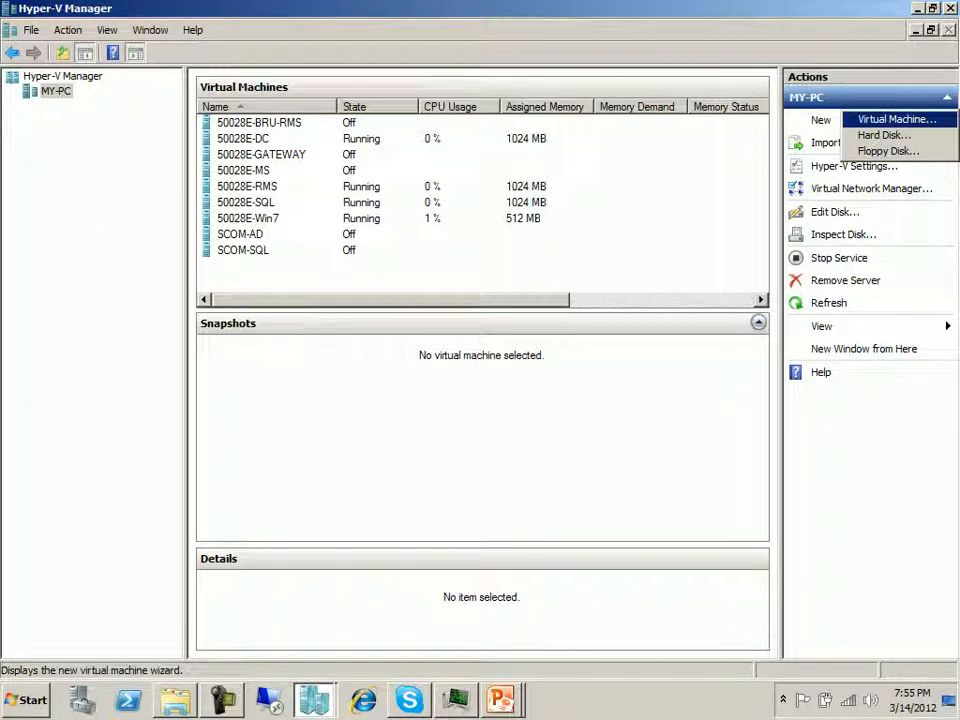
left_click(897, 119)
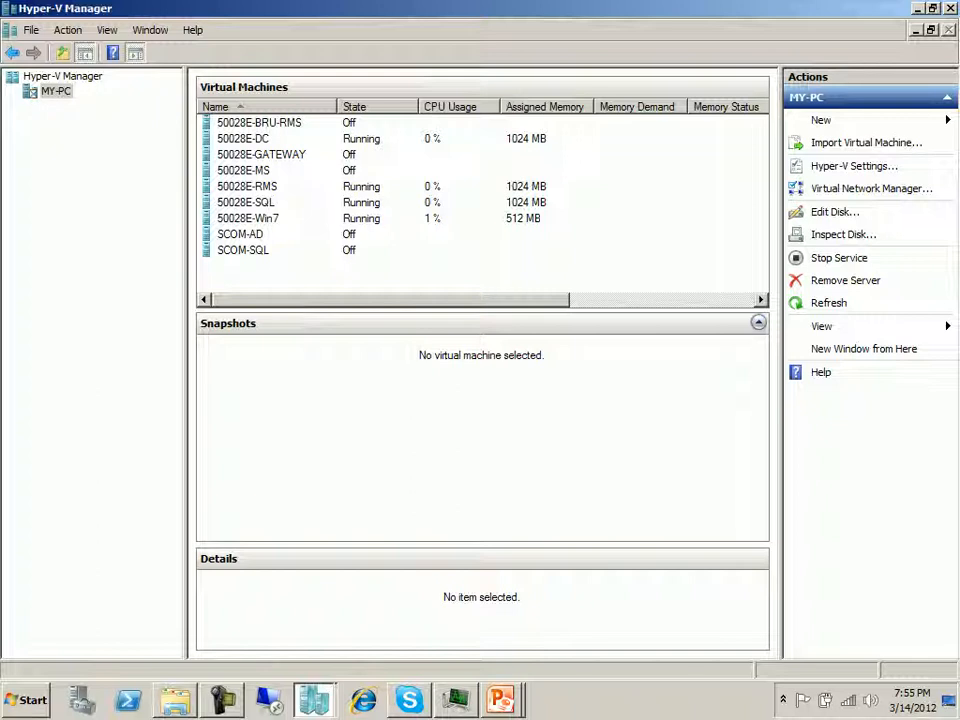
left_click(222, 700)
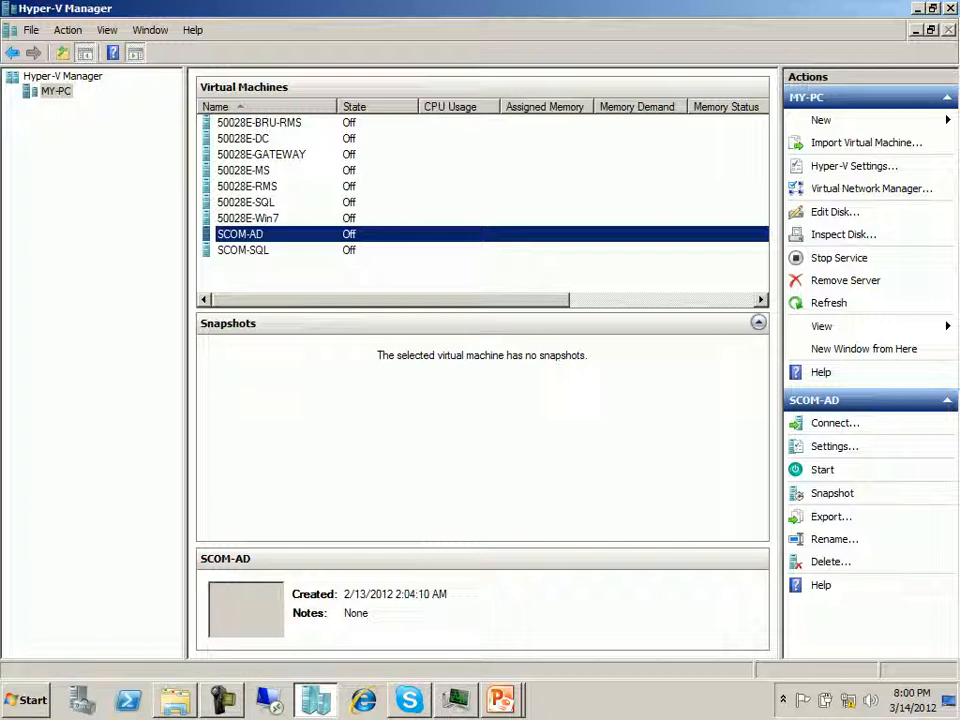
- Switch to Server Manager and show the roles overview of the local server
key("super")
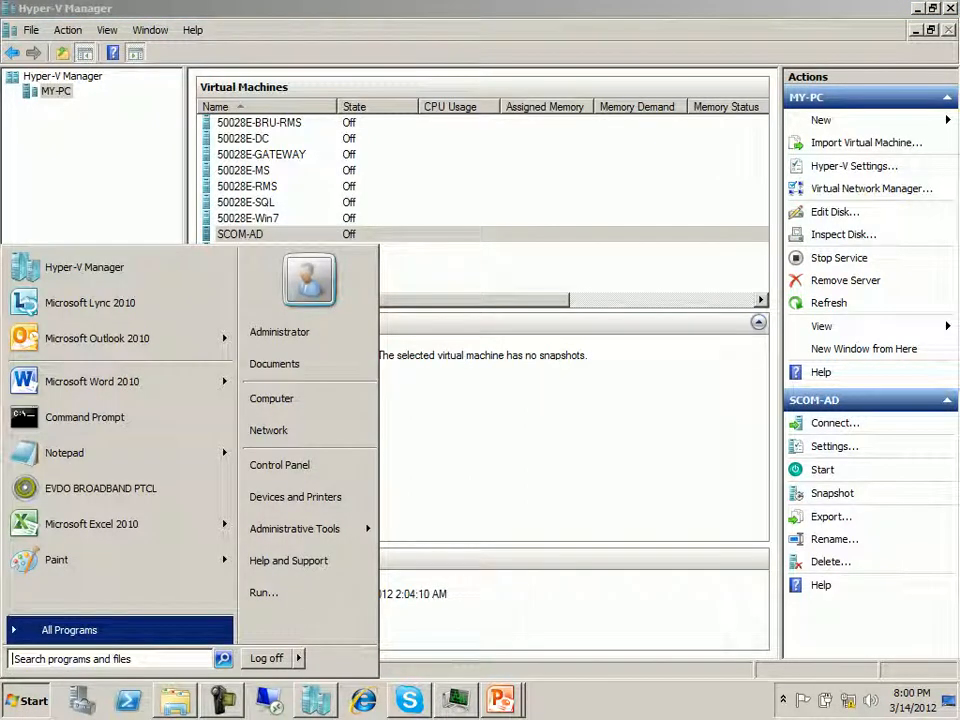
key("Escape")
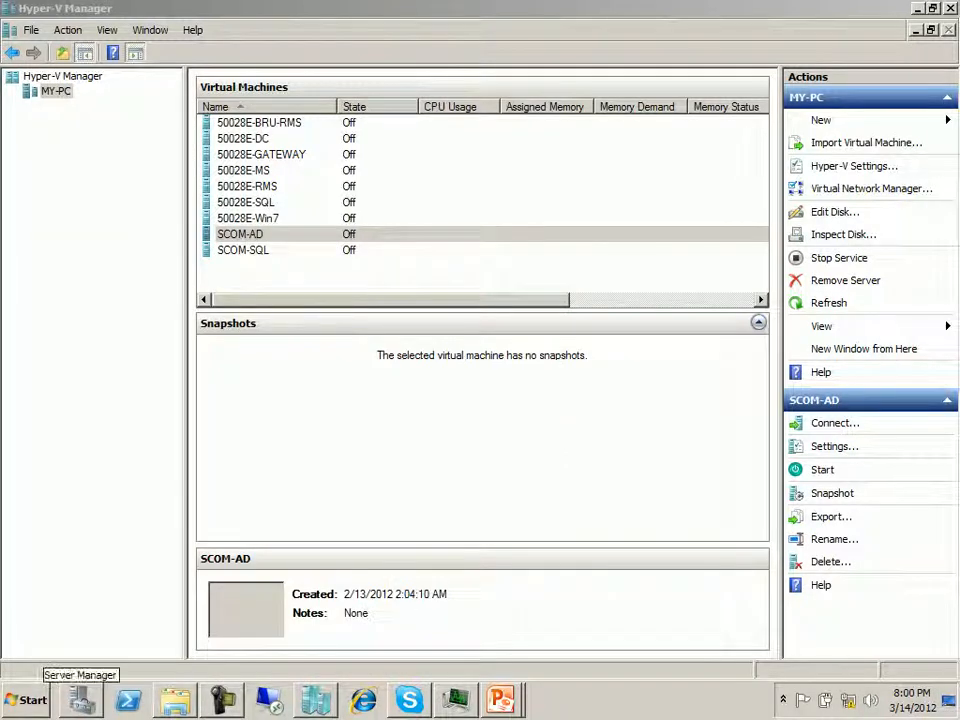
left_click(82, 700)
left_click(27, 700)
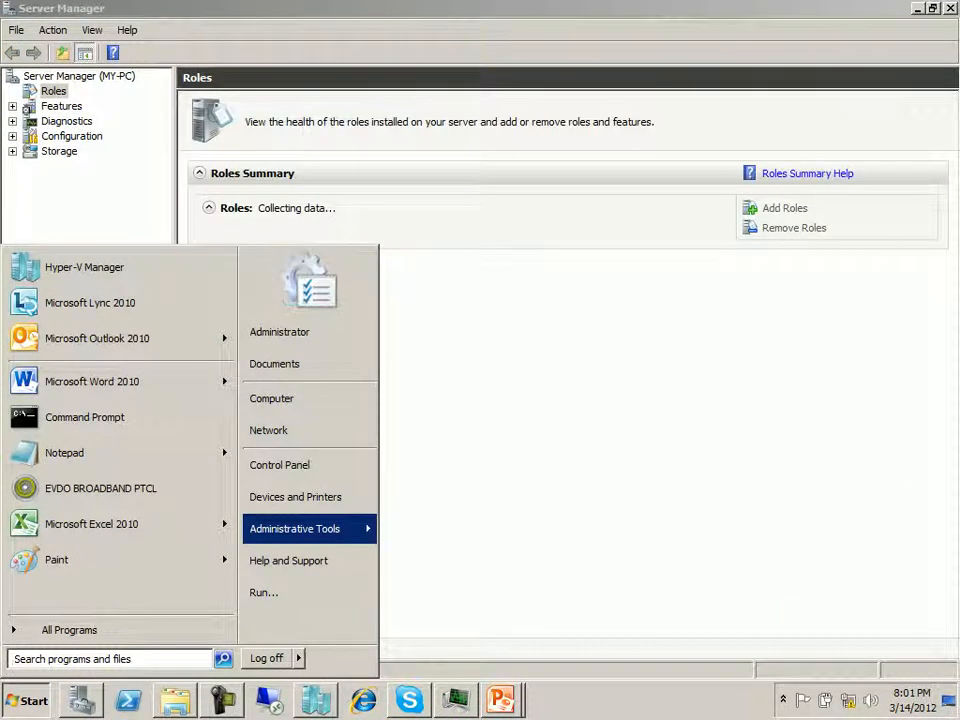
mouse_move(330, 528)
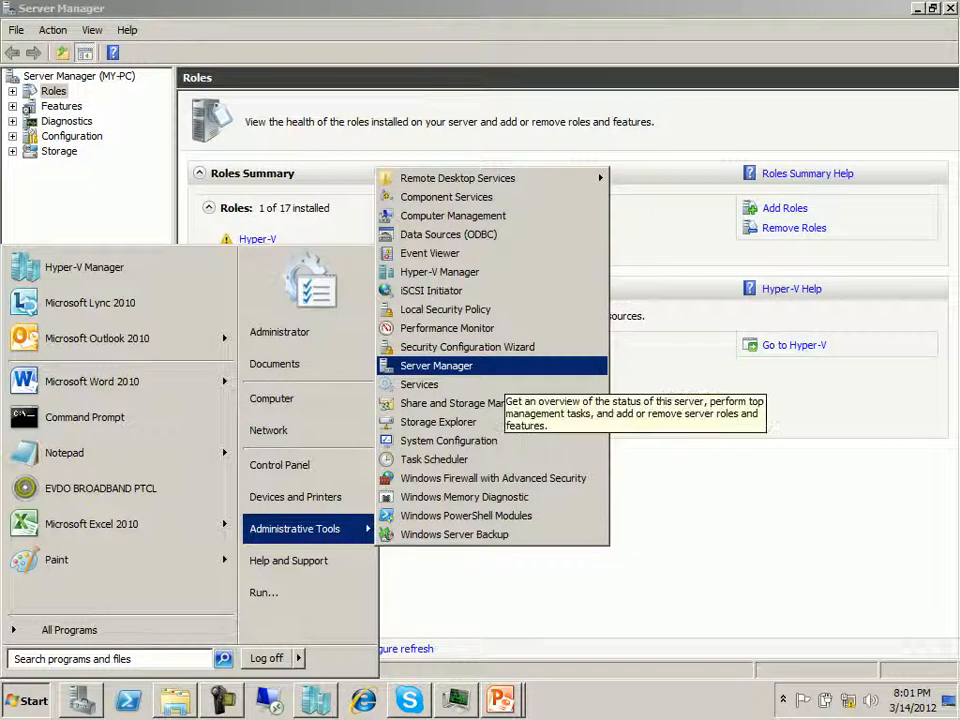
left_click(470, 366)
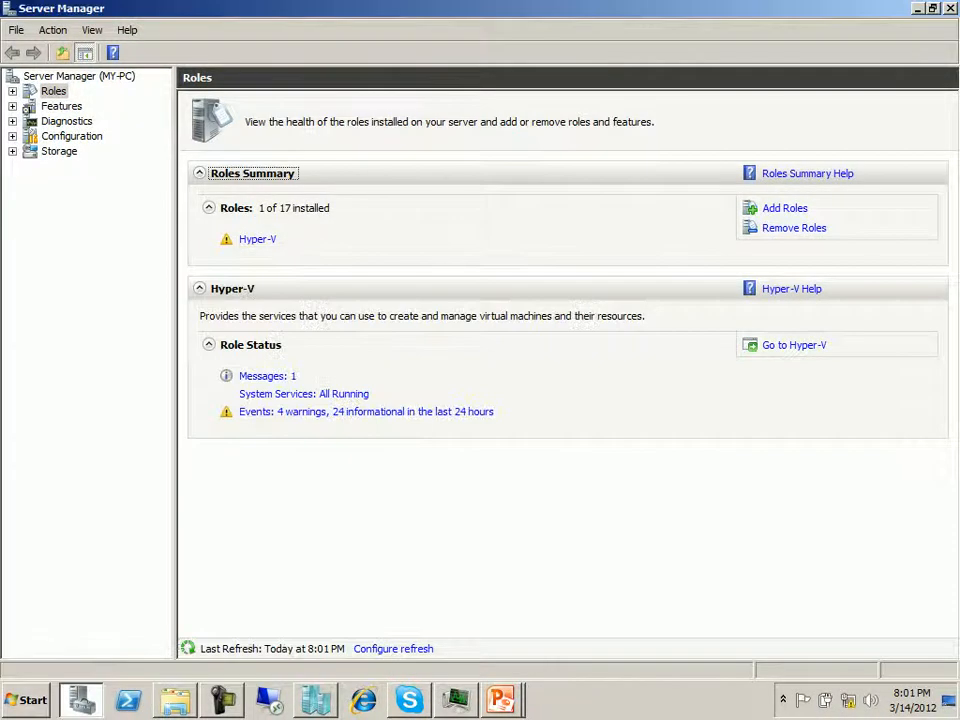
- Examine the server roles offered by the Add Roles Wizard and close the wizard without installing any
left_click(785, 208)
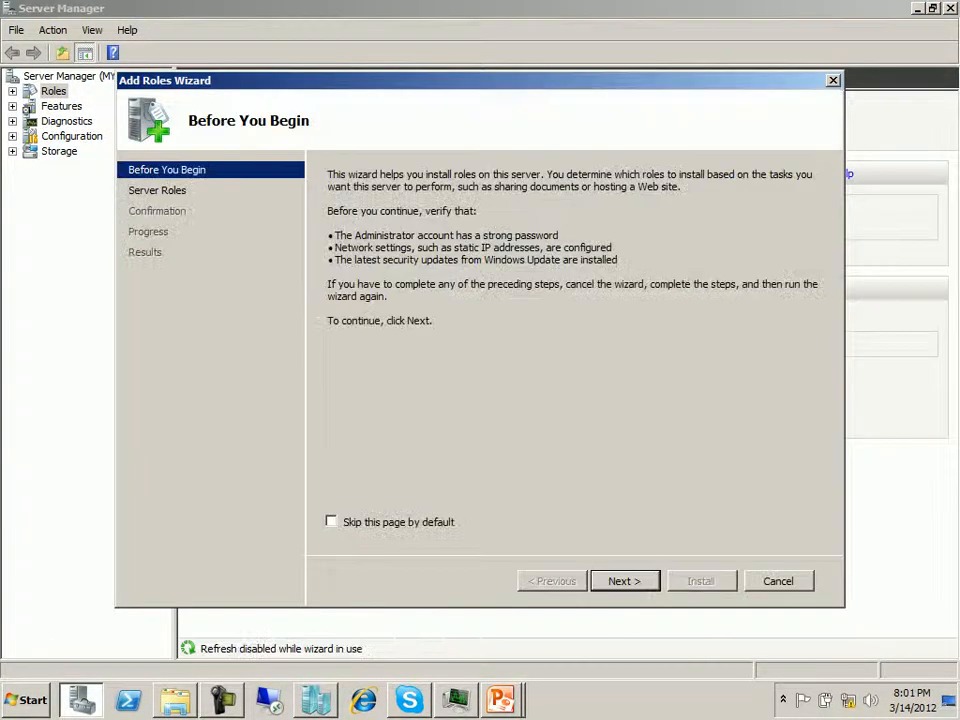
left_click(625, 581)
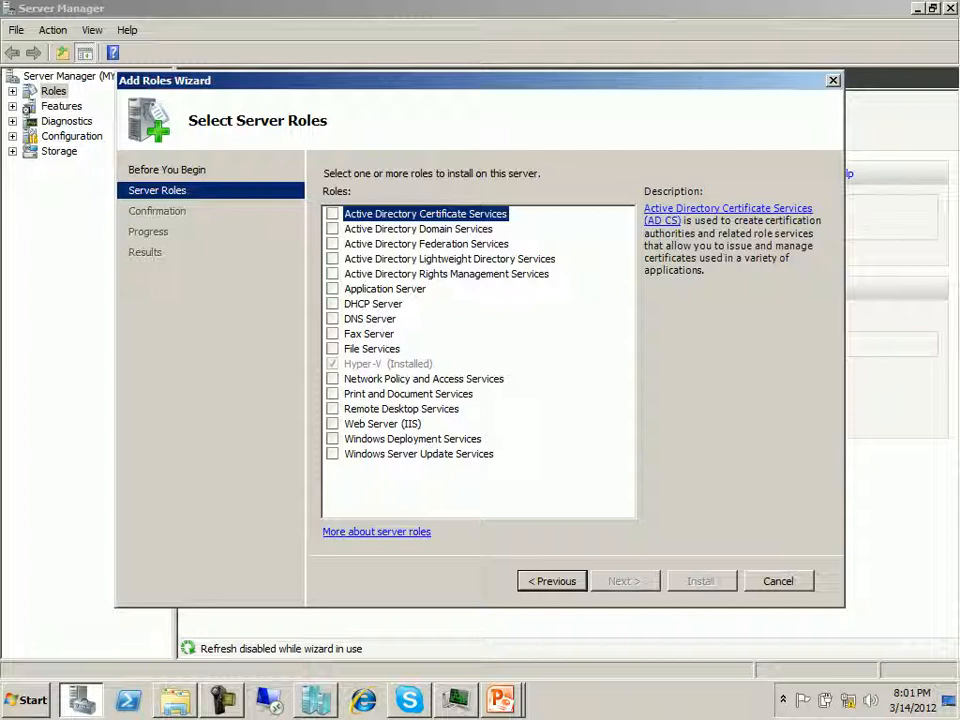
left_click(778, 581)
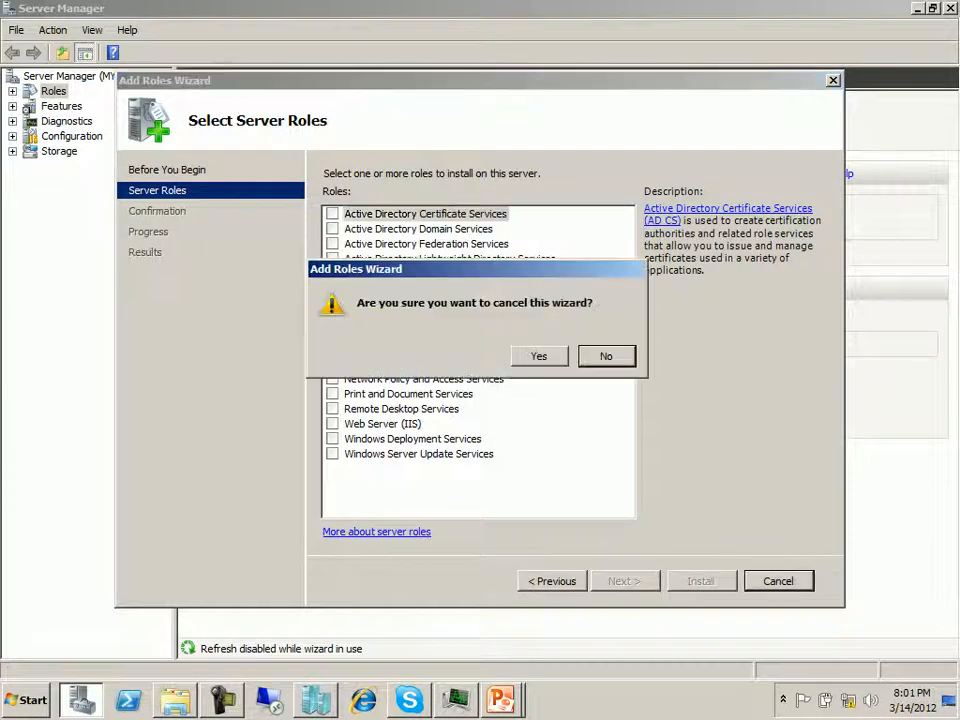
left_click(539, 356)
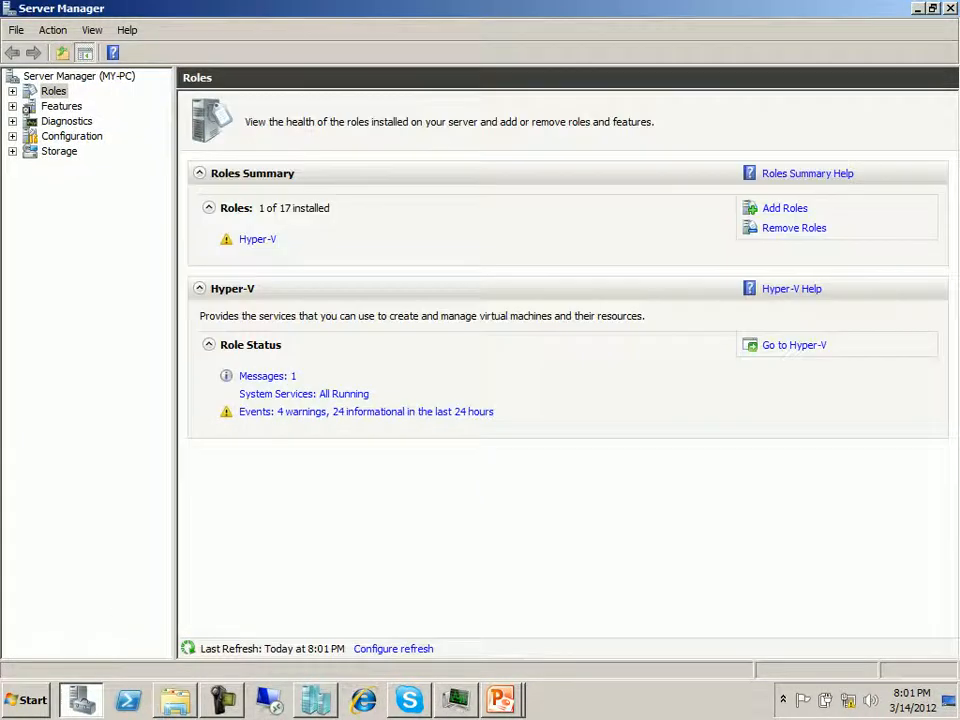
- Switch back to Hyper-V Manager and look up its entry among the Administrative Tools
left_click(316, 700)
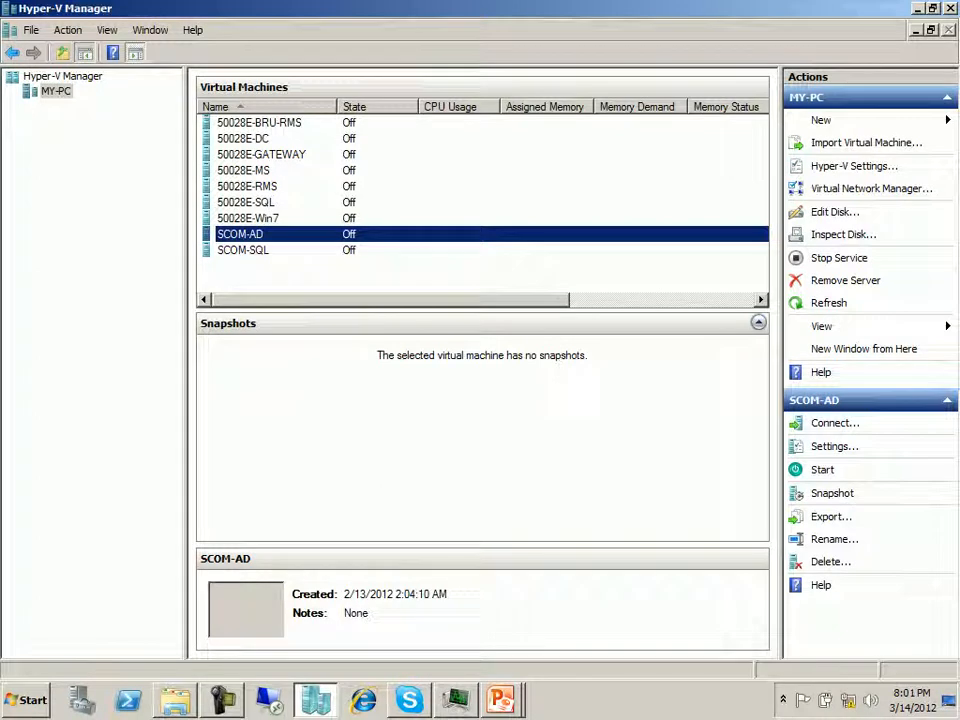
left_click(27, 700)
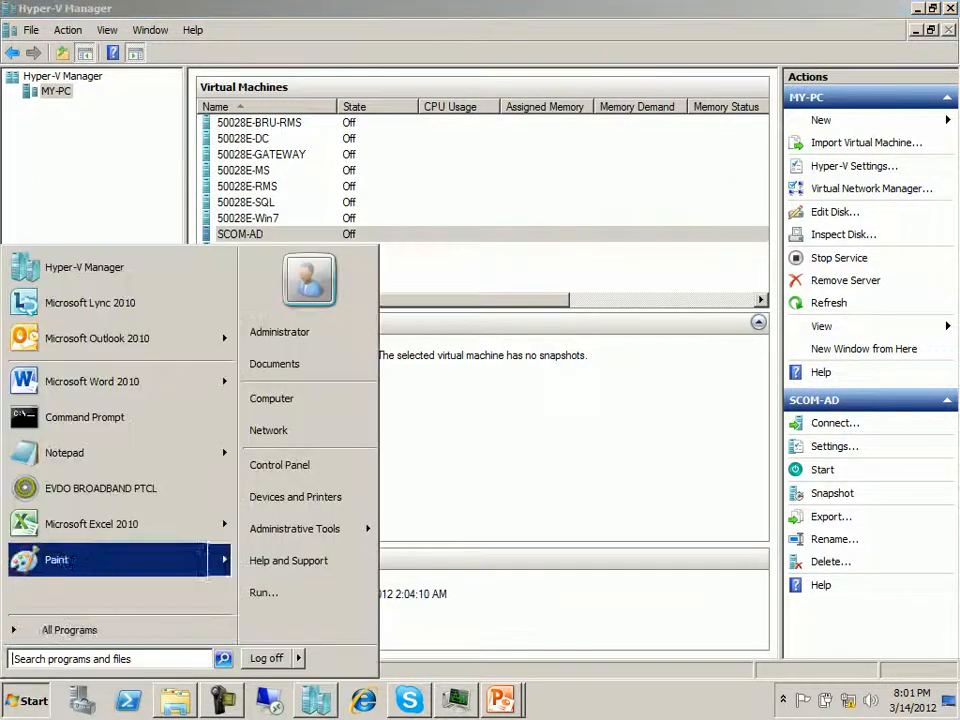
mouse_move(330, 528)
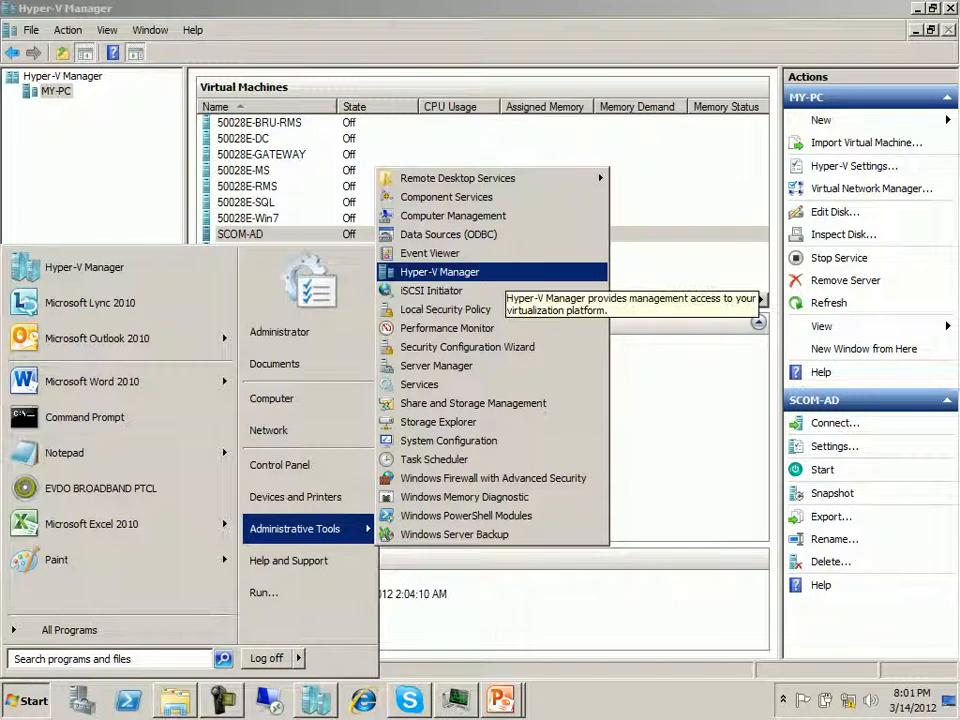
left_click(672, 400)
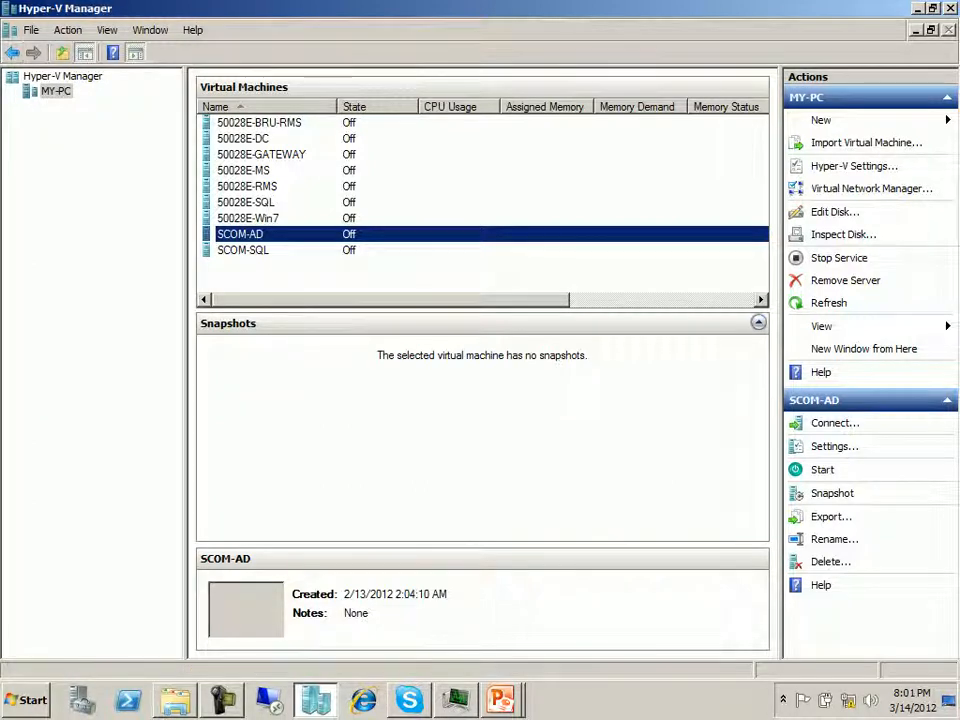
- Hide the list of available actions in Hyper-V Manager and show it again
left_click(135, 53)
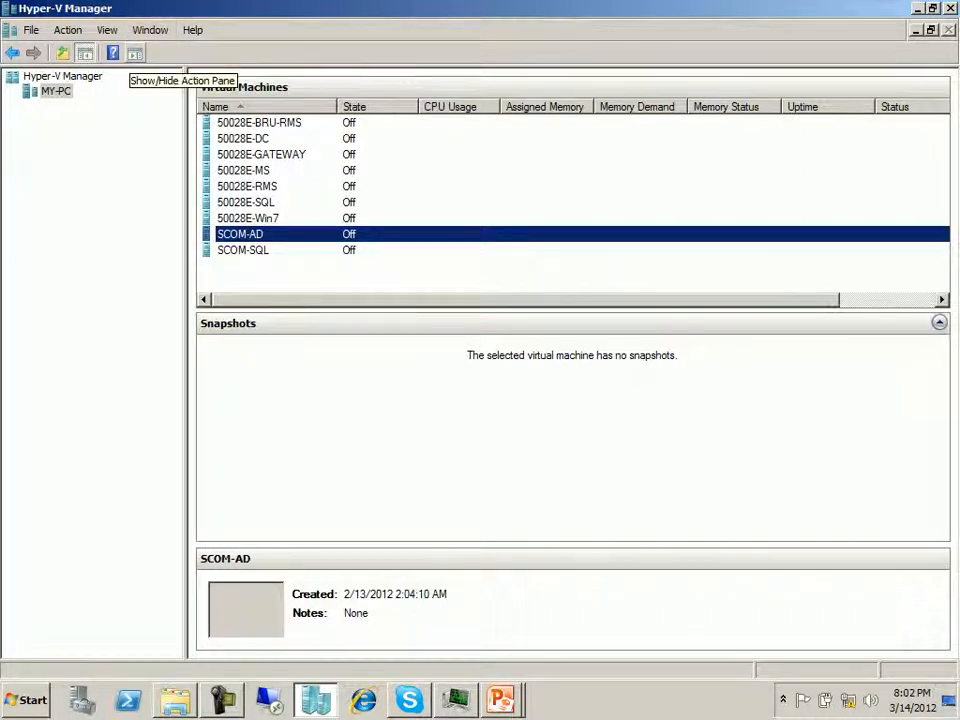
left_click(135, 52)
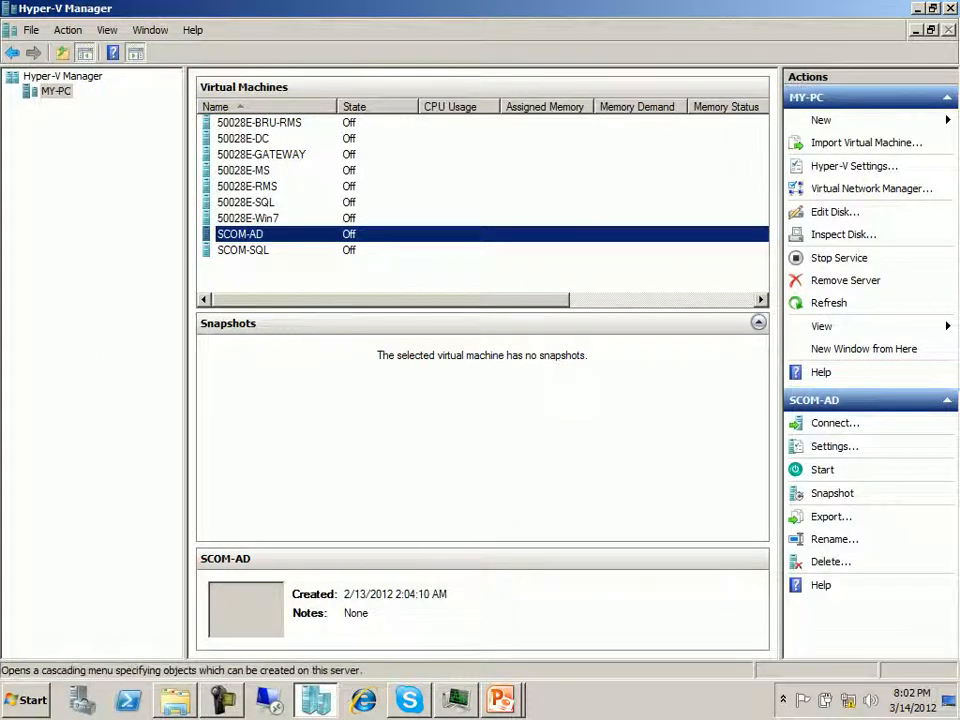
- Start a new virtual machine on MY-PC and name it Test-2008
left_click(822, 120)
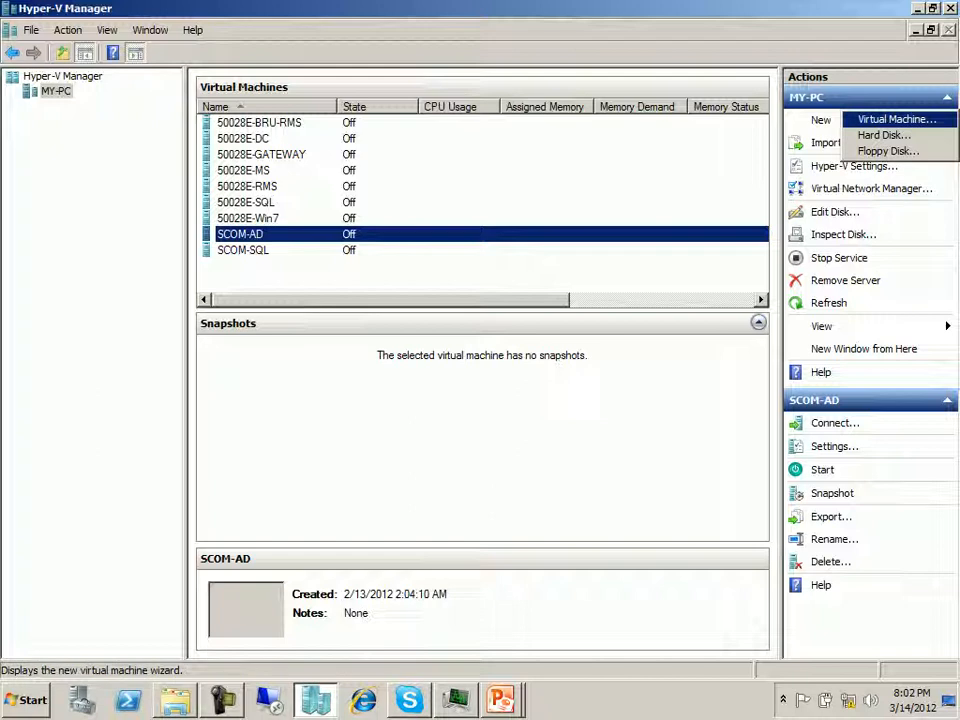
left_click(897, 119)
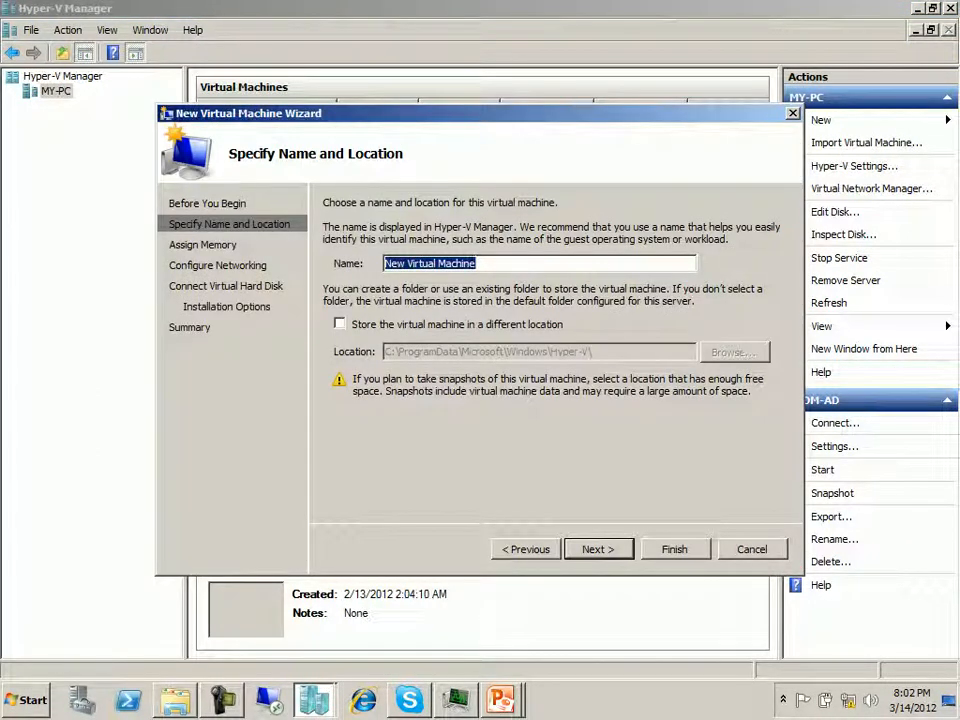
type("Te")
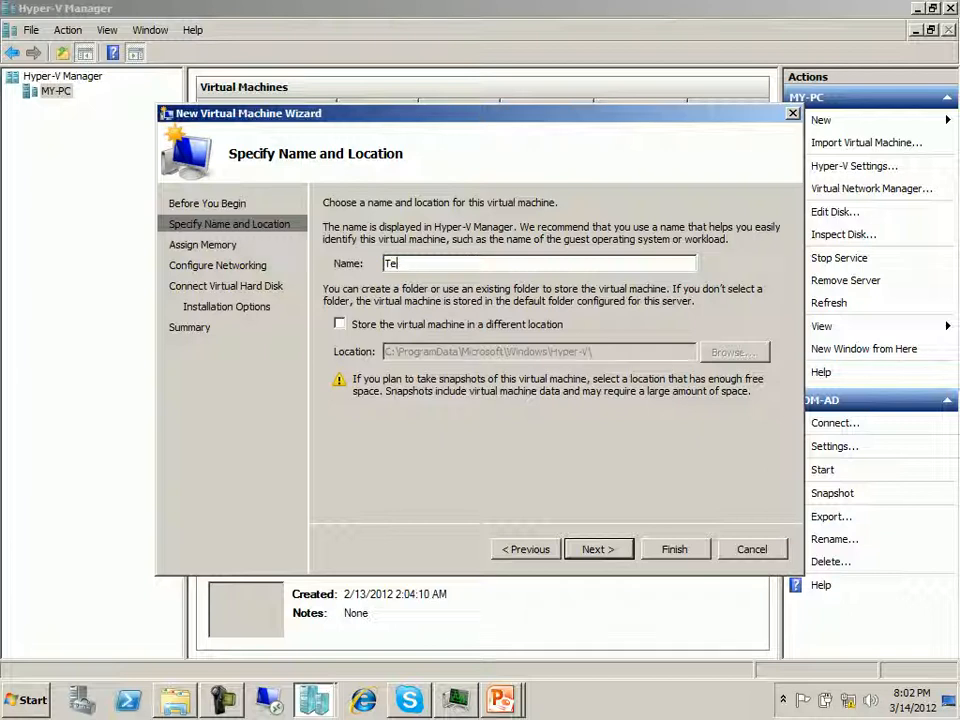
type("st-20")
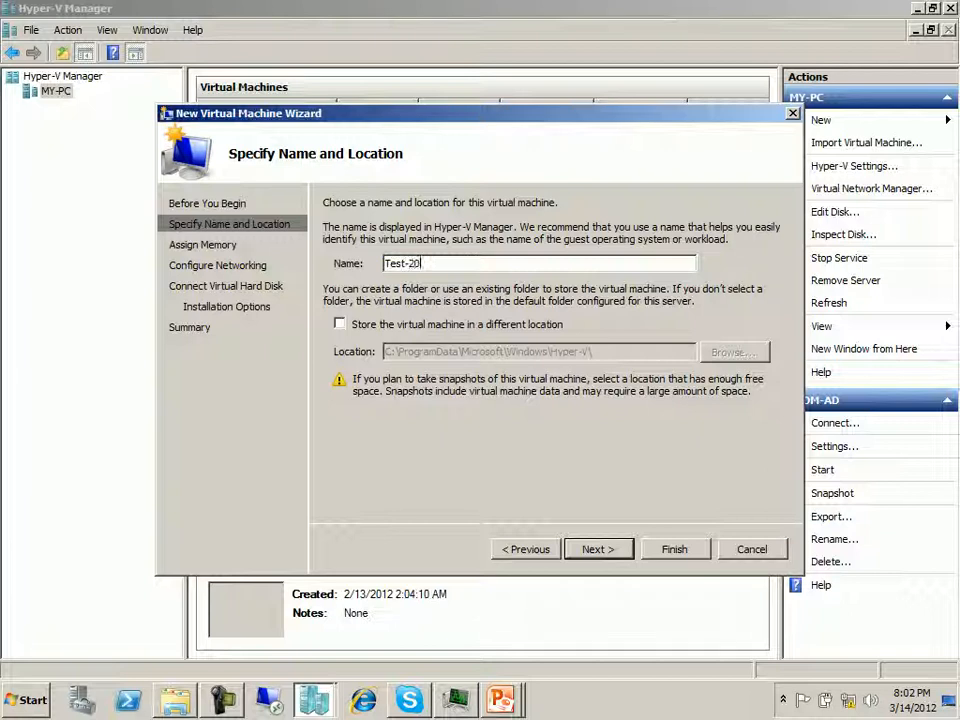
type("08")
- Choose to store the virtual machine in a different location and create a folder named Test-2008 in E:\VMs
left_click(340, 324)
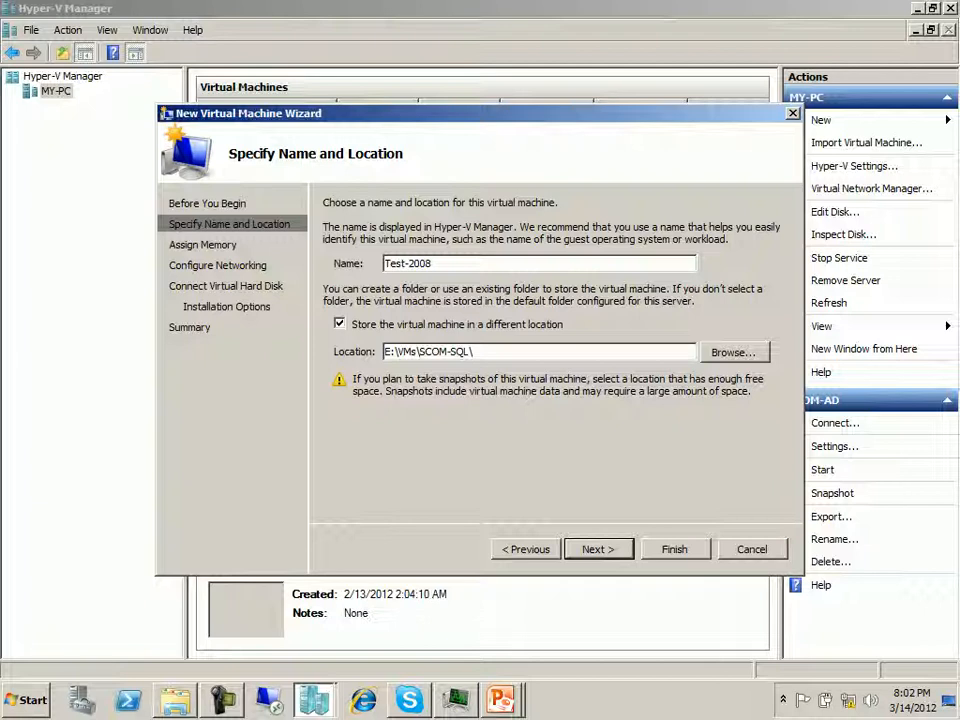
left_click(735, 352)
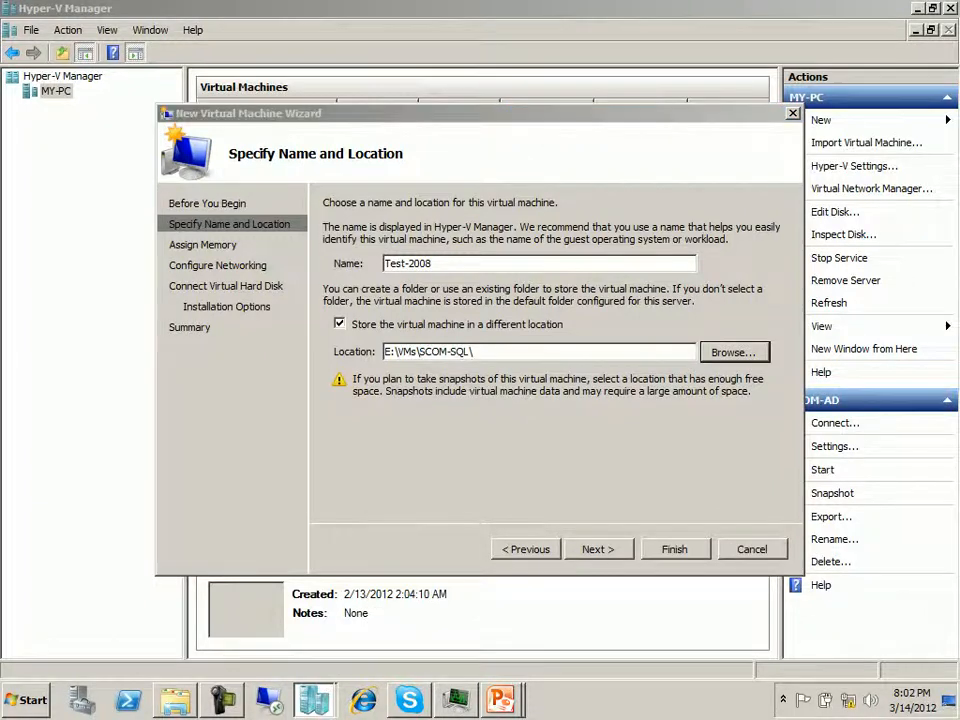
left_click(352, 161)
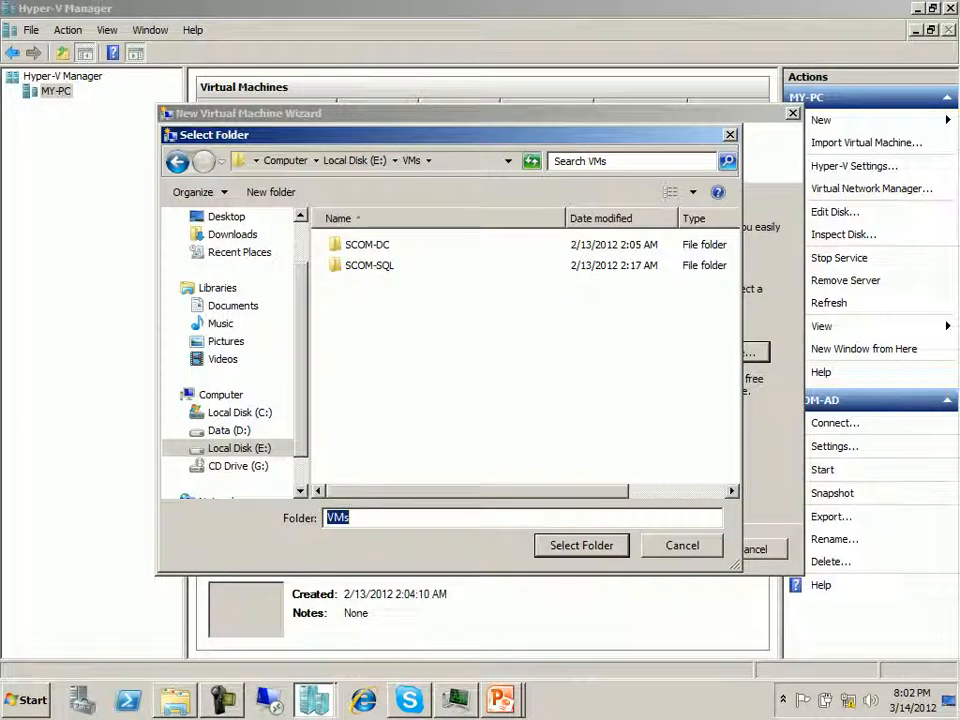
right_click(405, 322)
mouse_move(460, 467)
left_click(548, 465)
type("T")
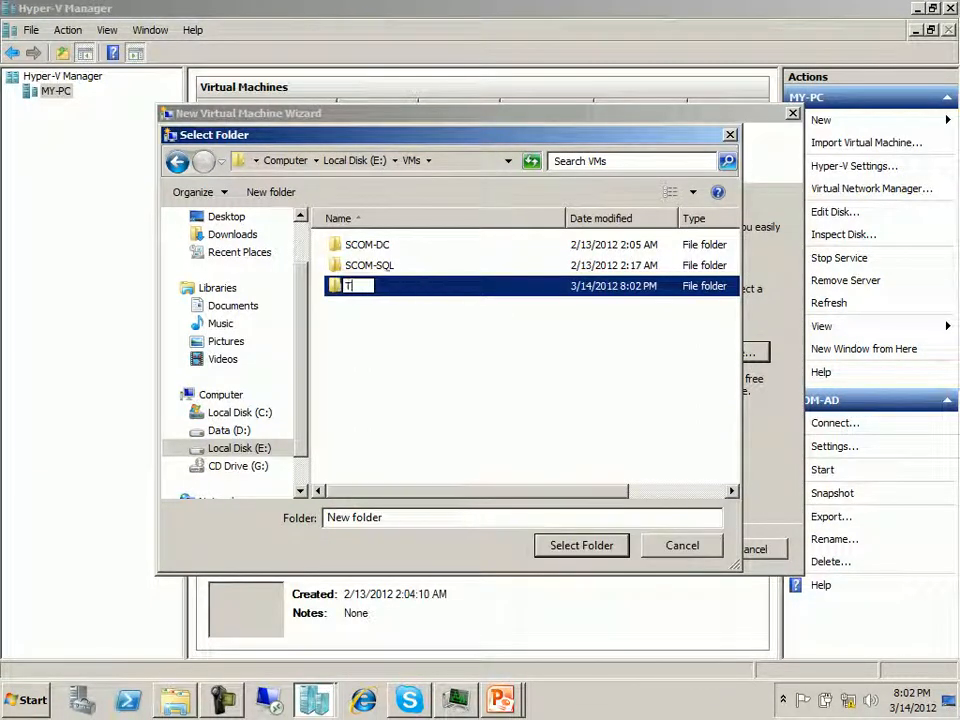
type("est-2008")
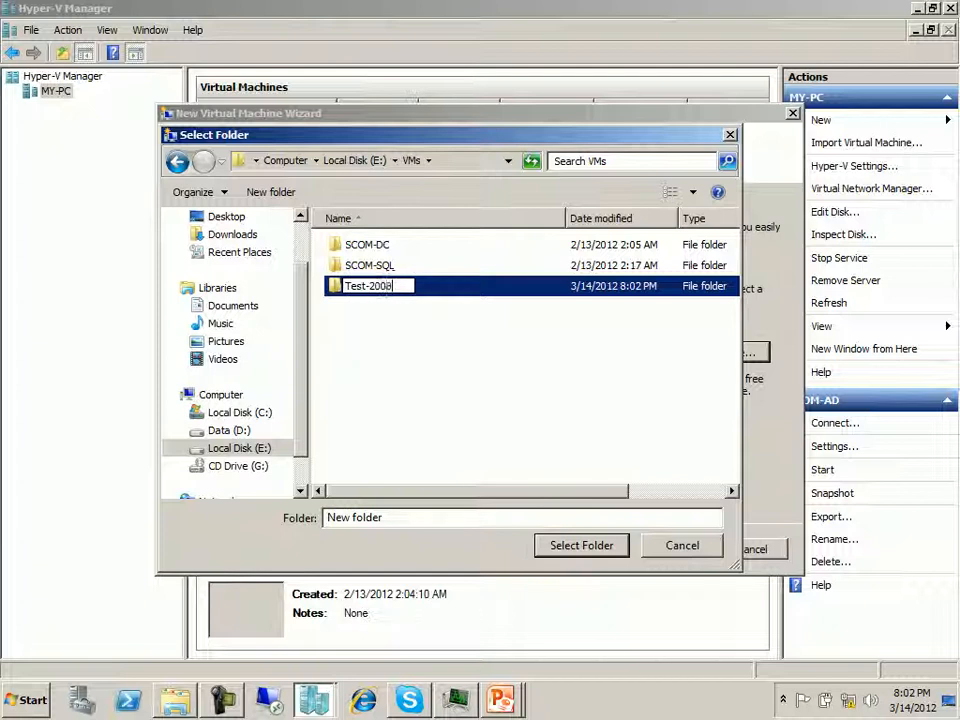
key("Return")
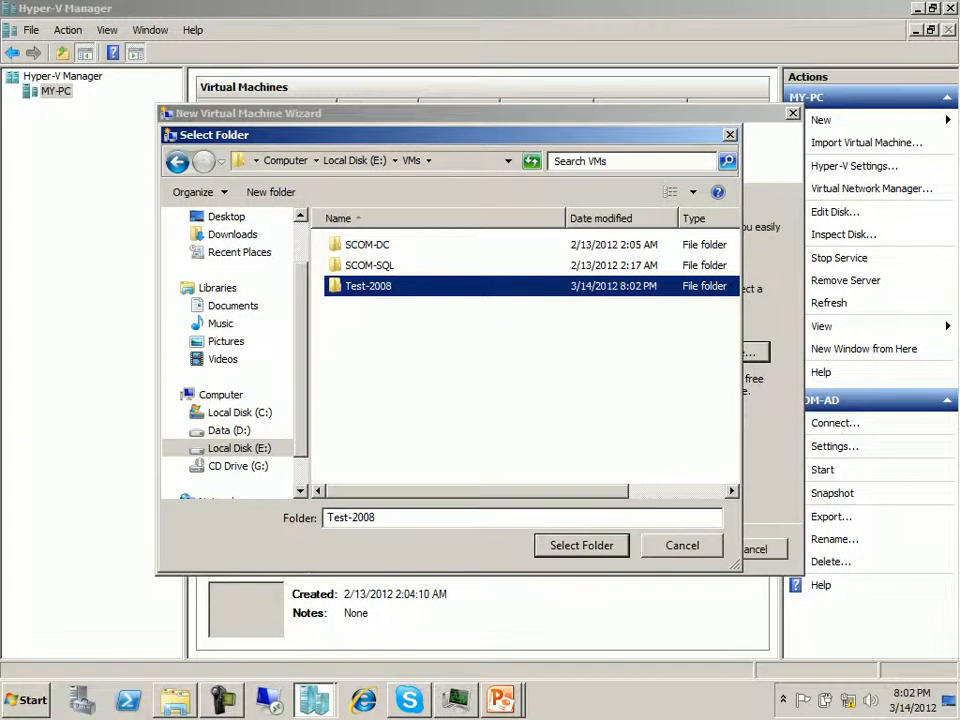
- Use the Test-2008 folder as the virtual machine's storage location and assign it 2048 MB of memory
key("Return")
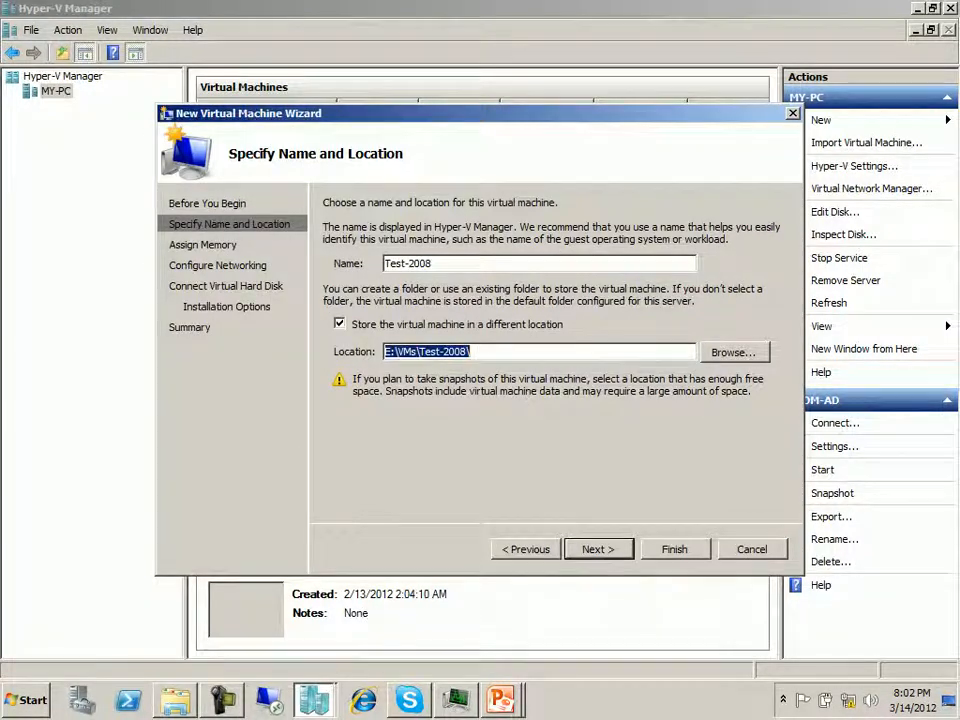
key("Return")
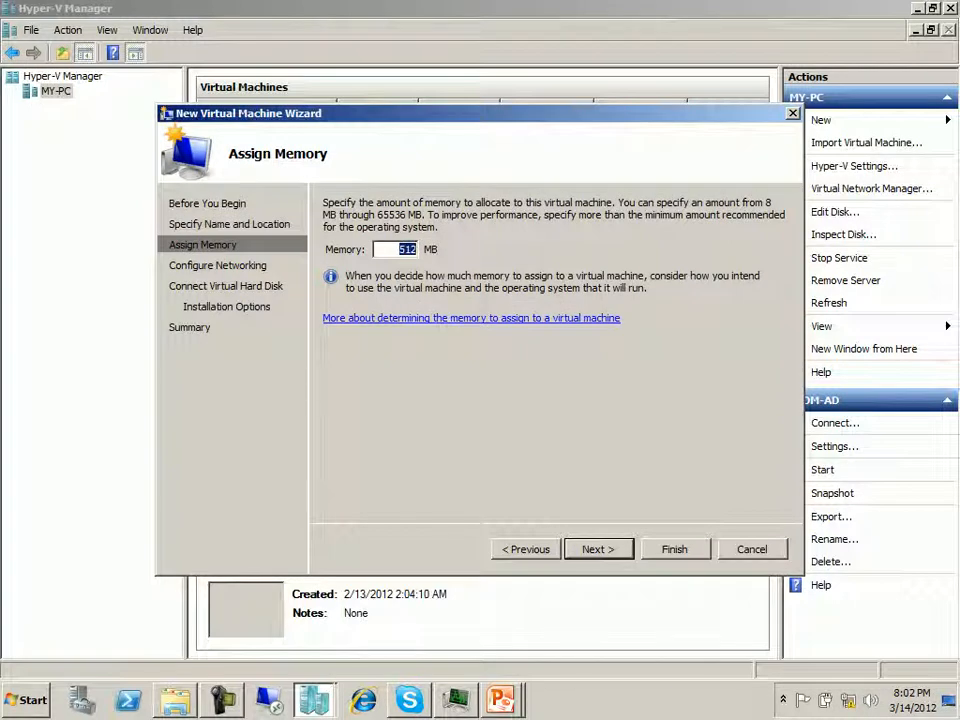
left_click(415, 249)
key("BackSpace")
key("BackSpace")
key("BackSpace")
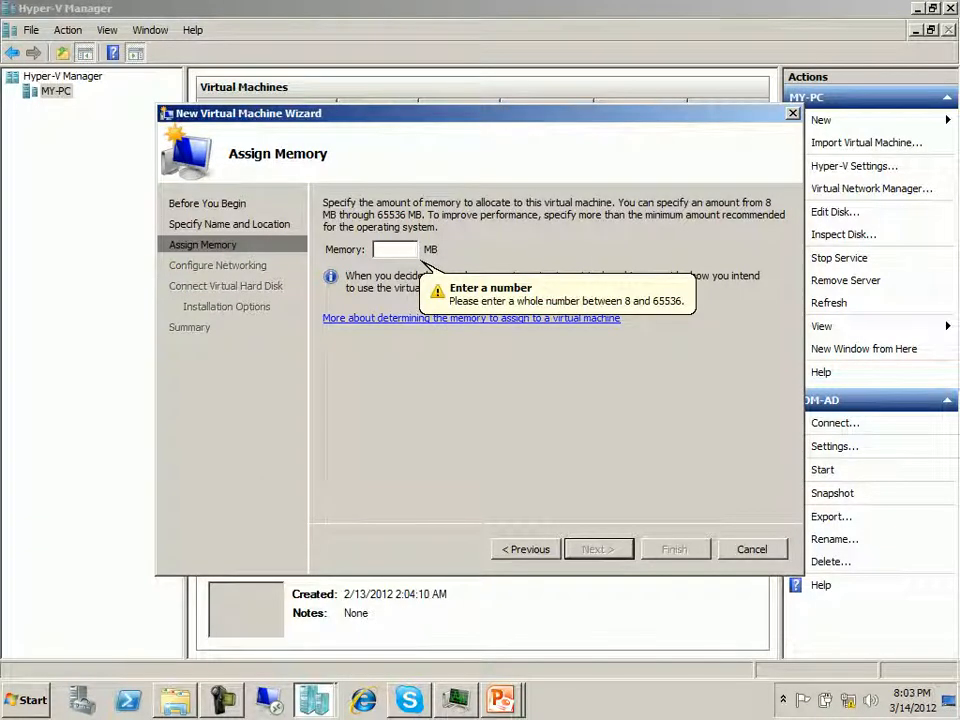
type("2048")
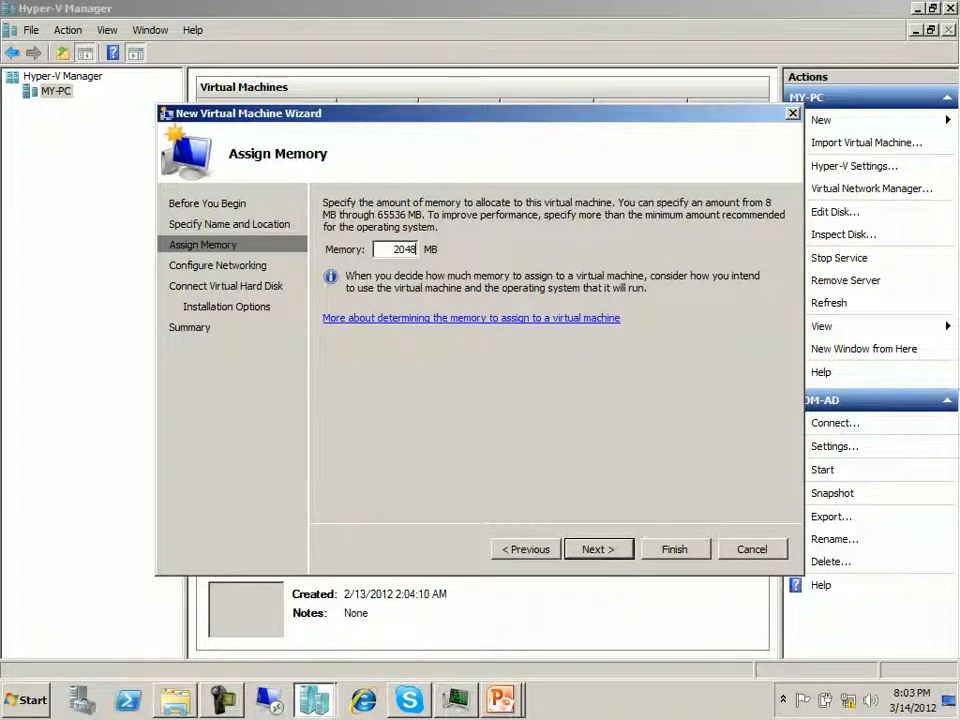
key("Return")
- Connect the virtual machine to the External network and accept the default settings for a new virtual hard disk
left_click(665, 240)
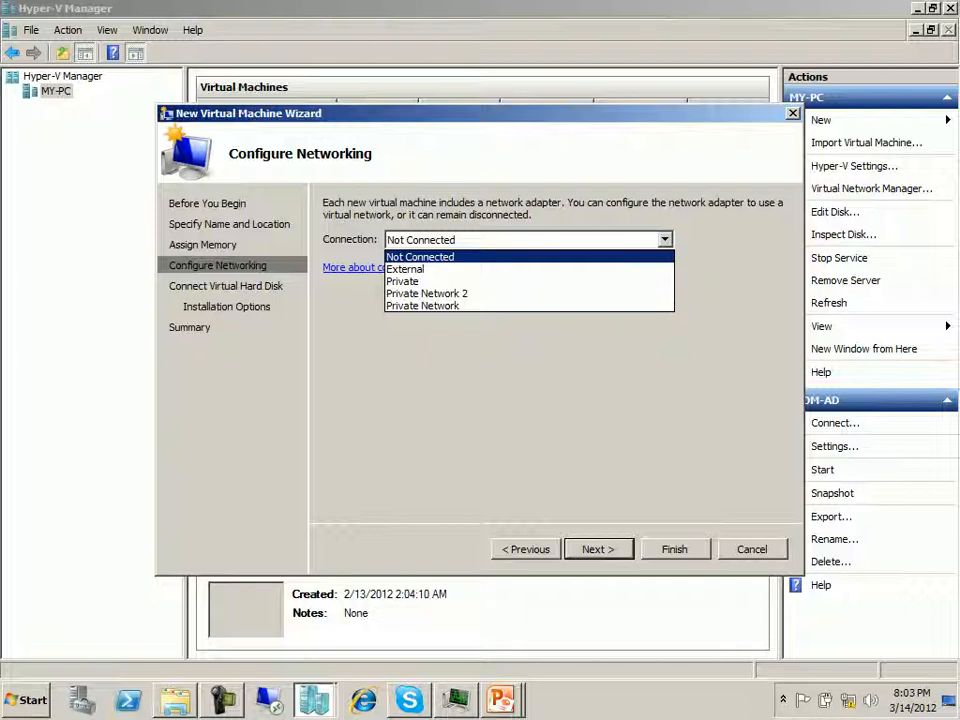
left_click(406, 269)
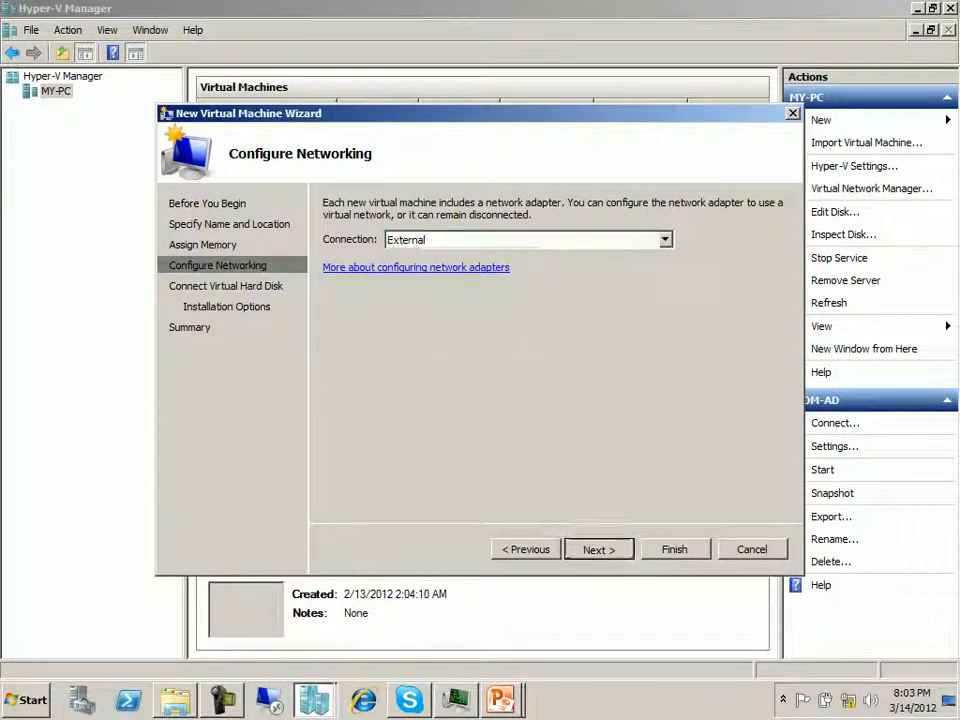
key("Return")
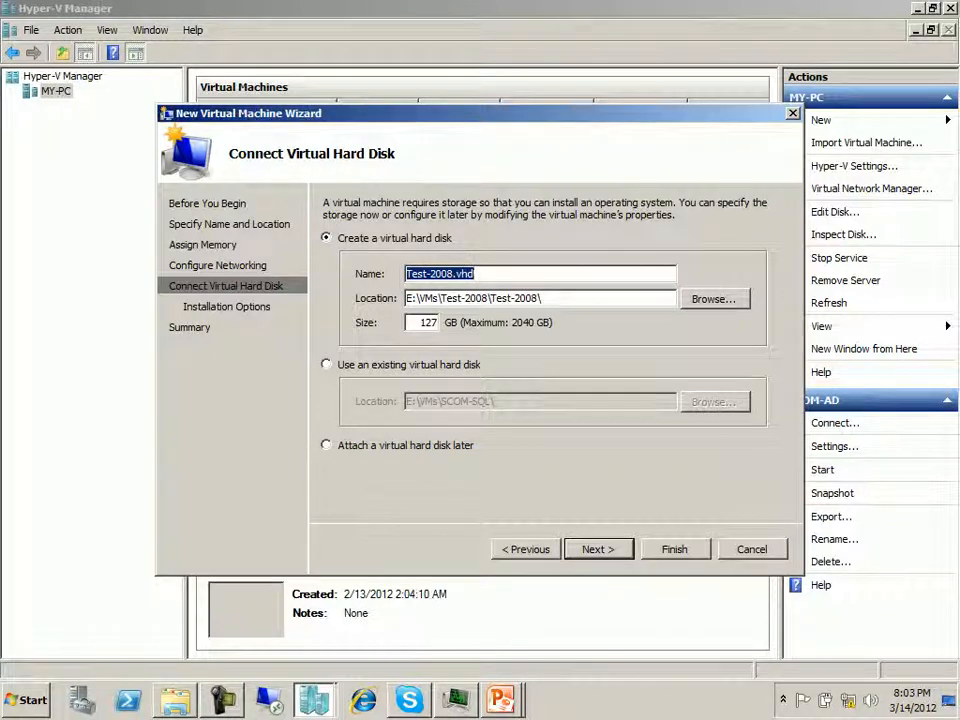
key("Return")
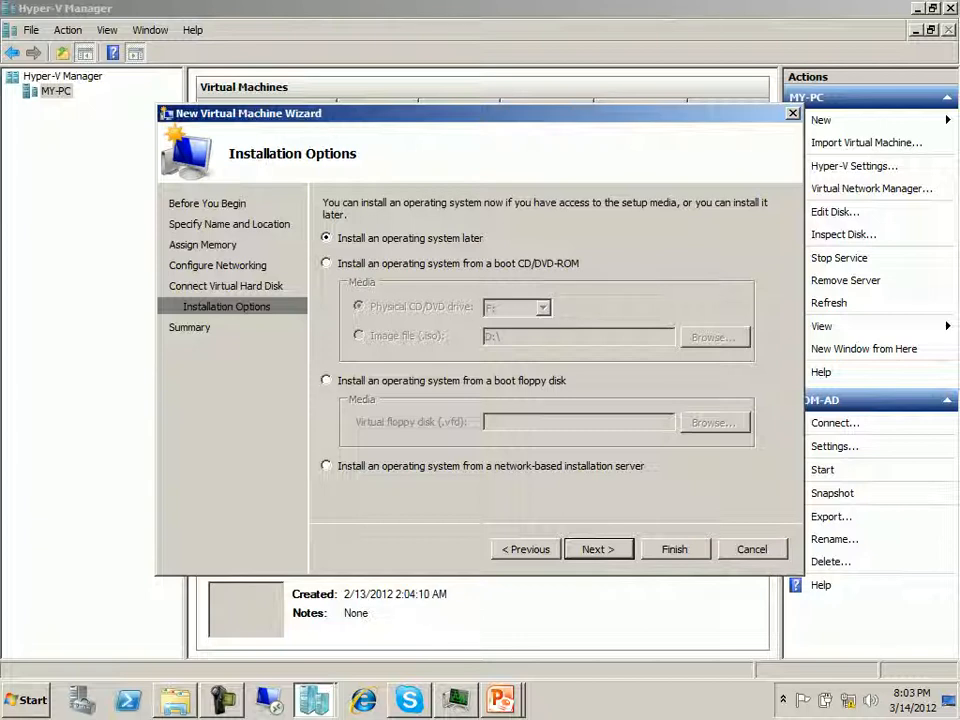
- Set the operating system to install from the Windows Server 2008 R2 x64 with SP1 image file in D:\ISO-OS and create the virtual machine
left_click(326, 263)
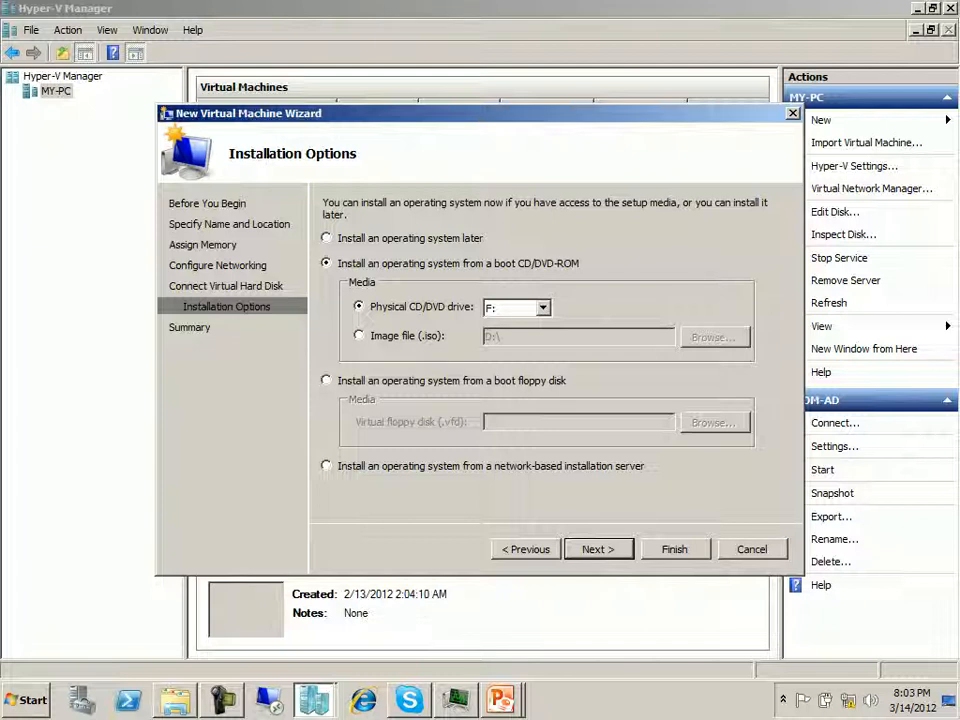
left_click(360, 336)
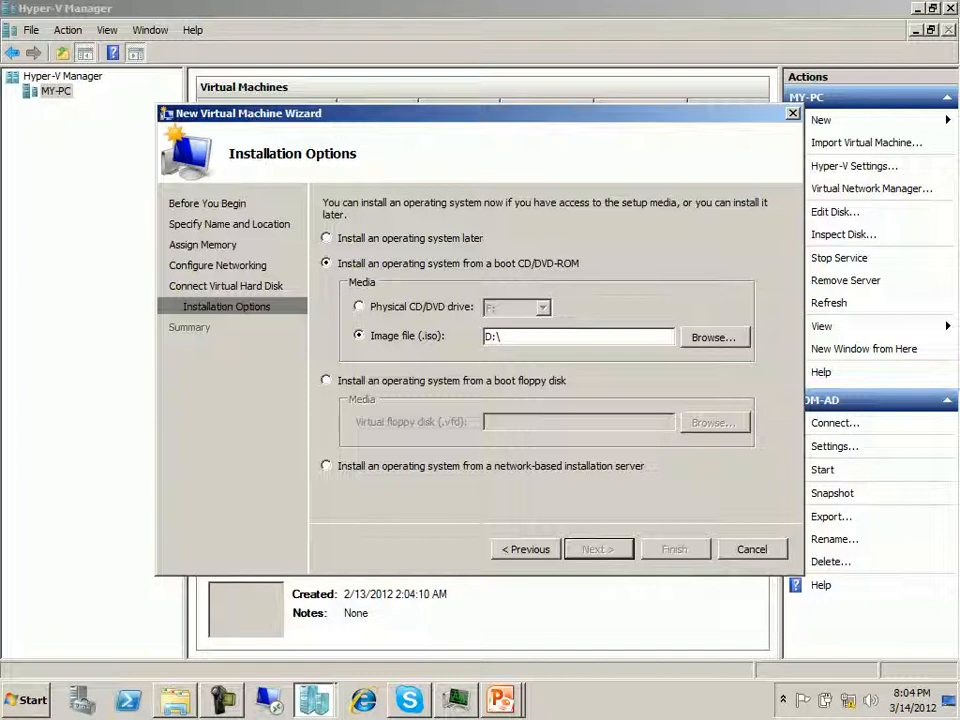
left_click(714, 338)
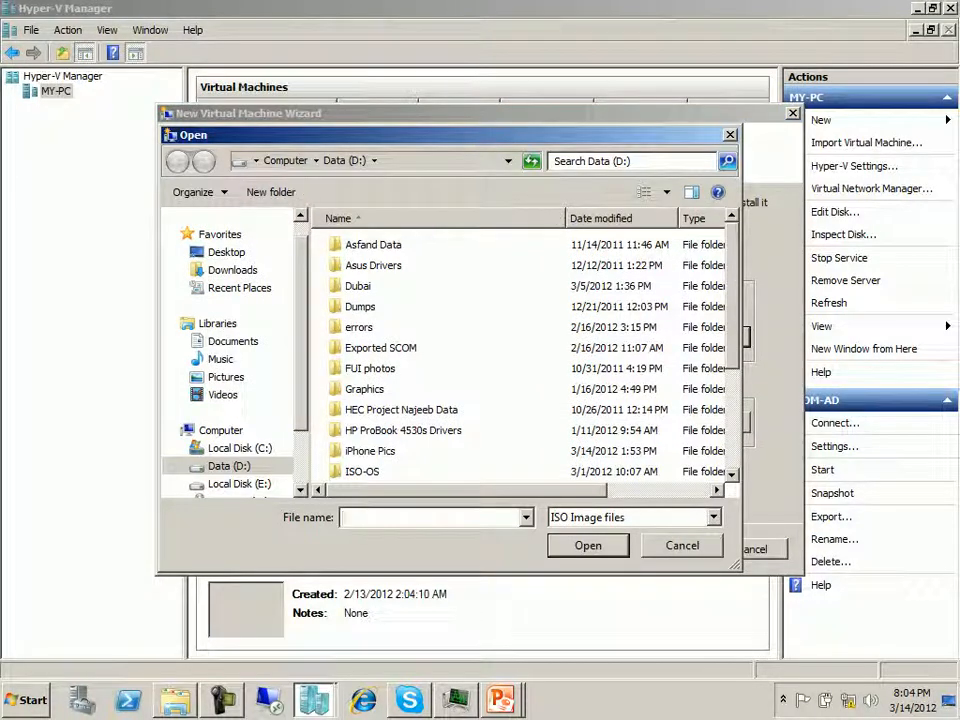
double_click(362, 471)
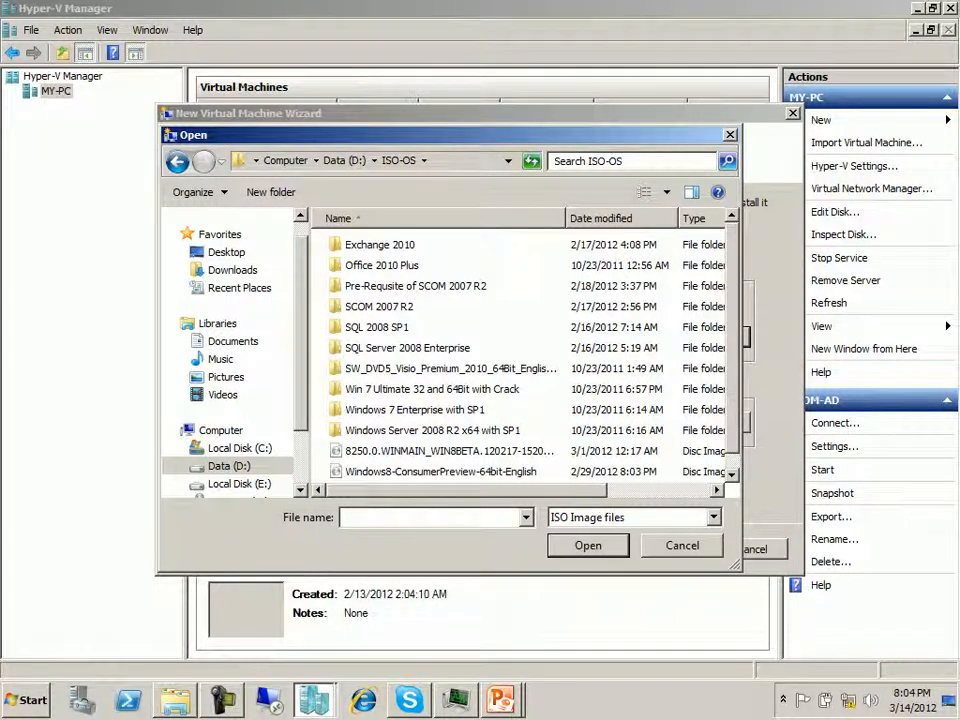
left_click(440, 472)
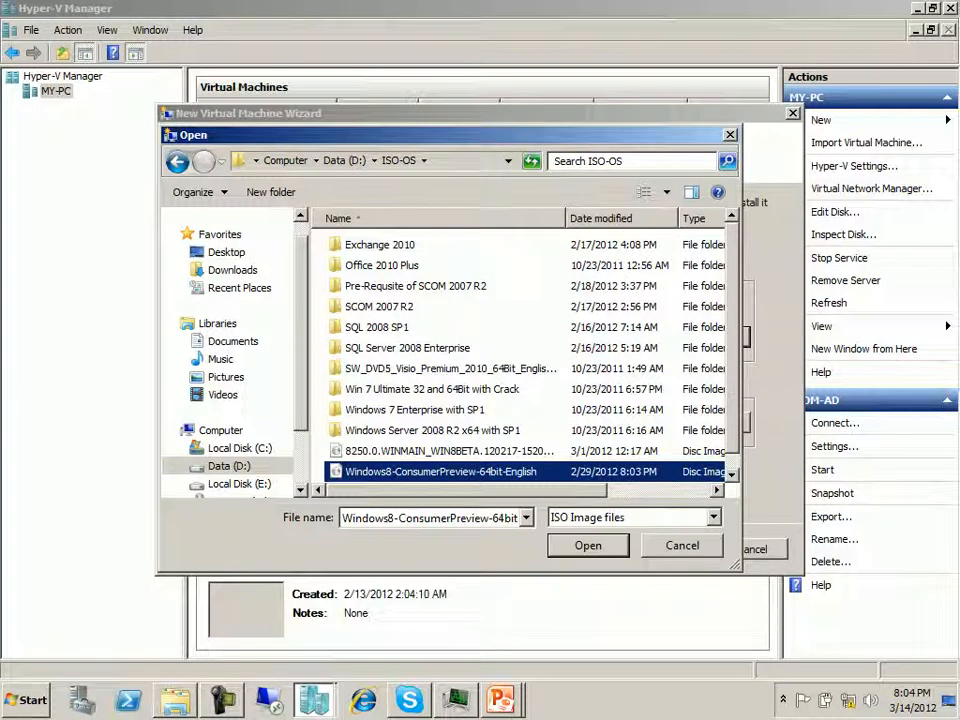
left_click(415, 286)
left_click(407, 348)
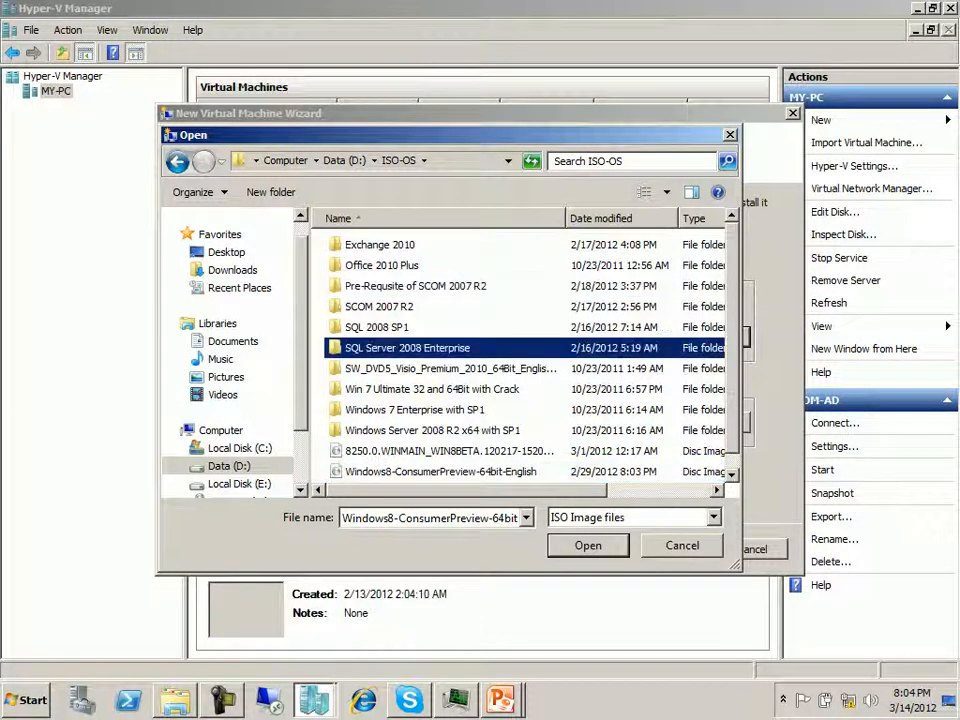
double_click(432, 430)
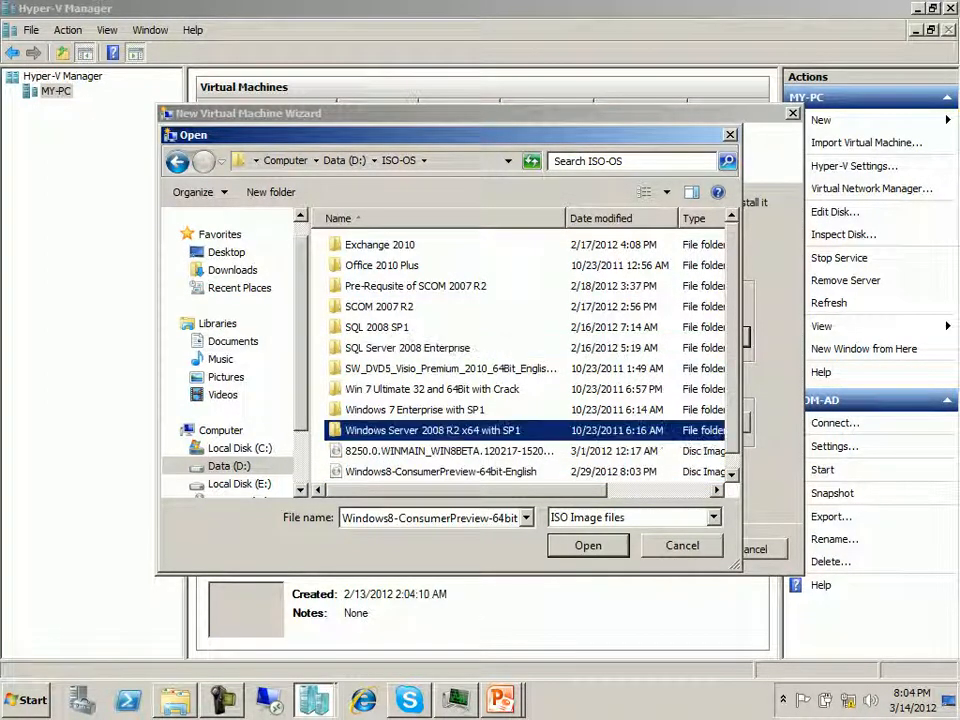
left_click(450, 244)
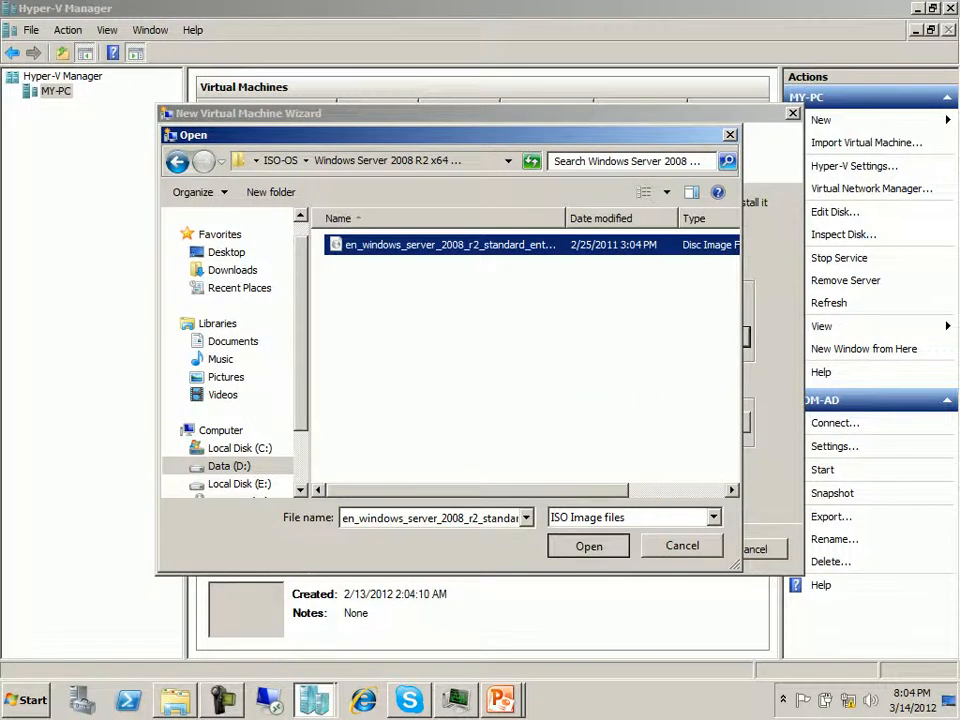
left_click(588, 545)
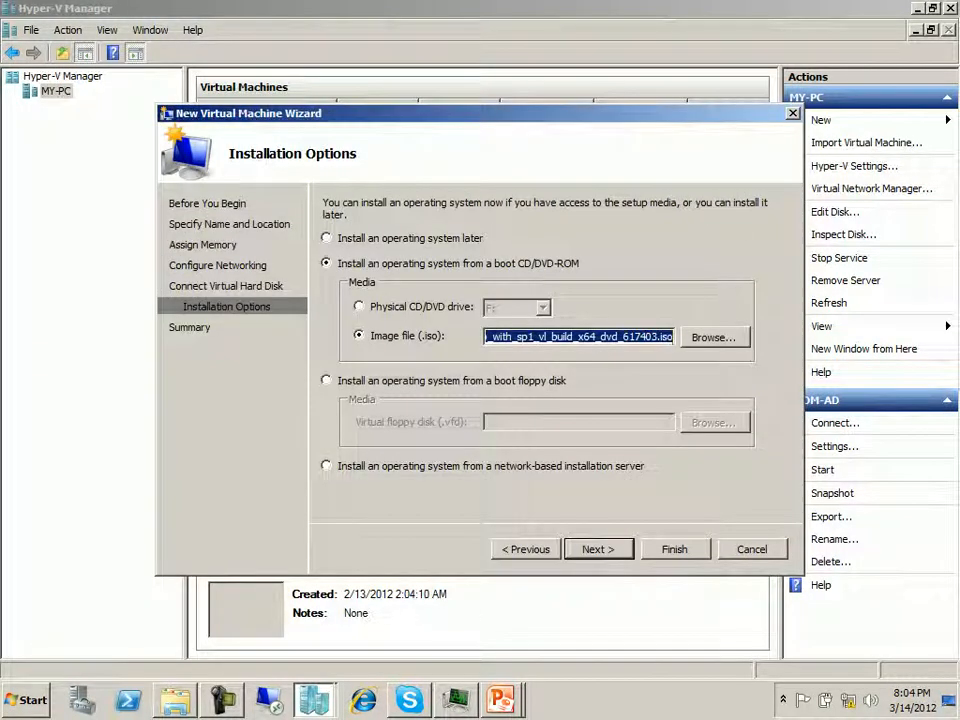
key("Return")
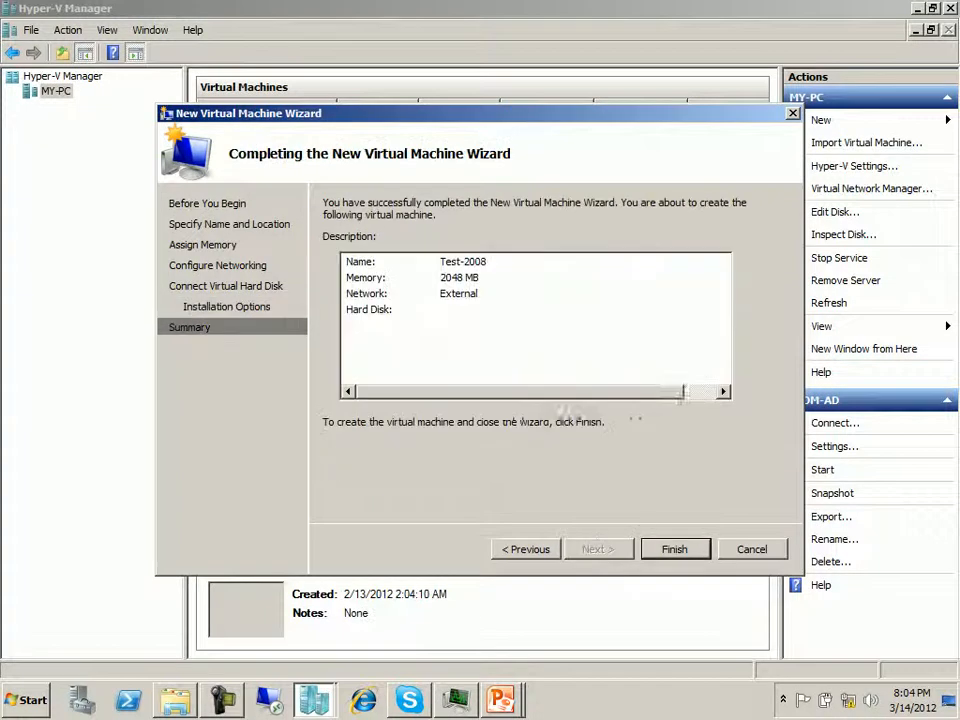
key("Return")
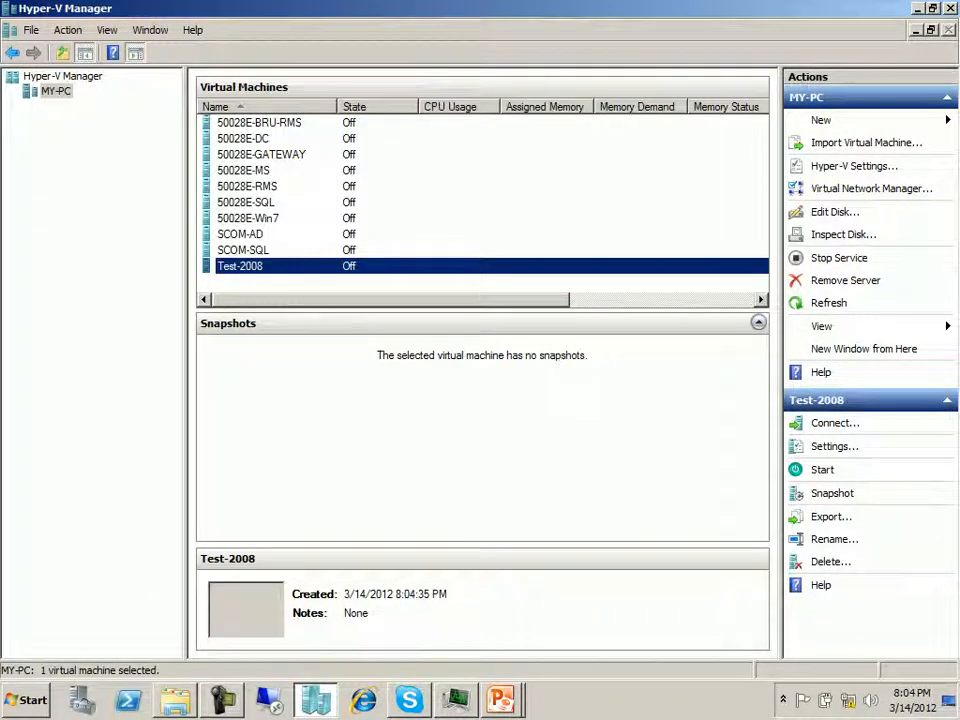
- Connect to the Test-2008 virtual machine and start it
right_click(257, 266)
left_click(285, 276)
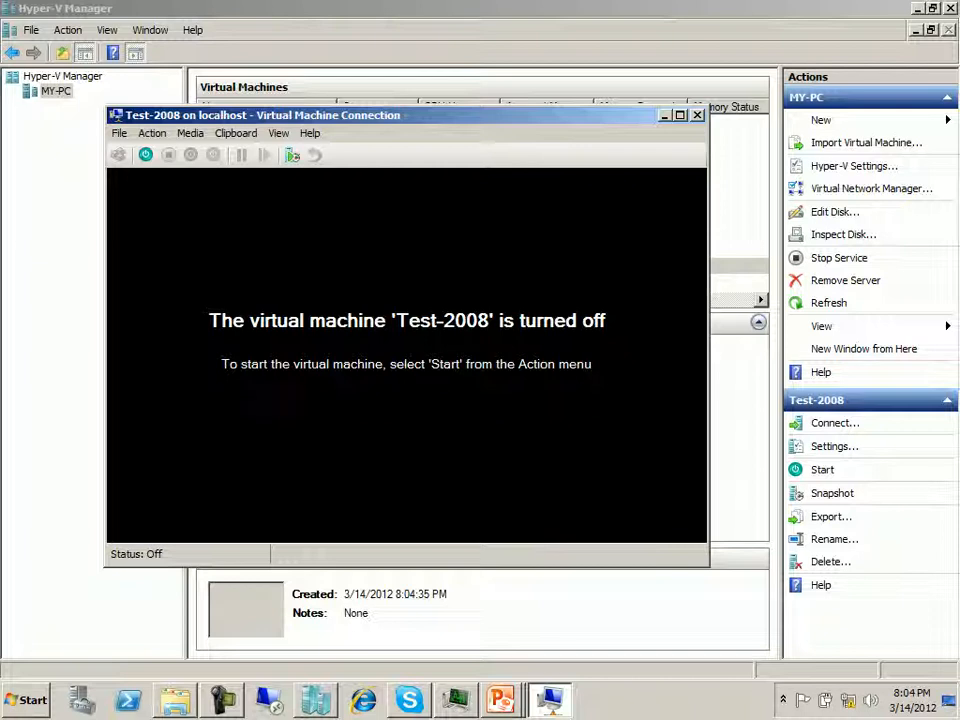
left_click(146, 155)
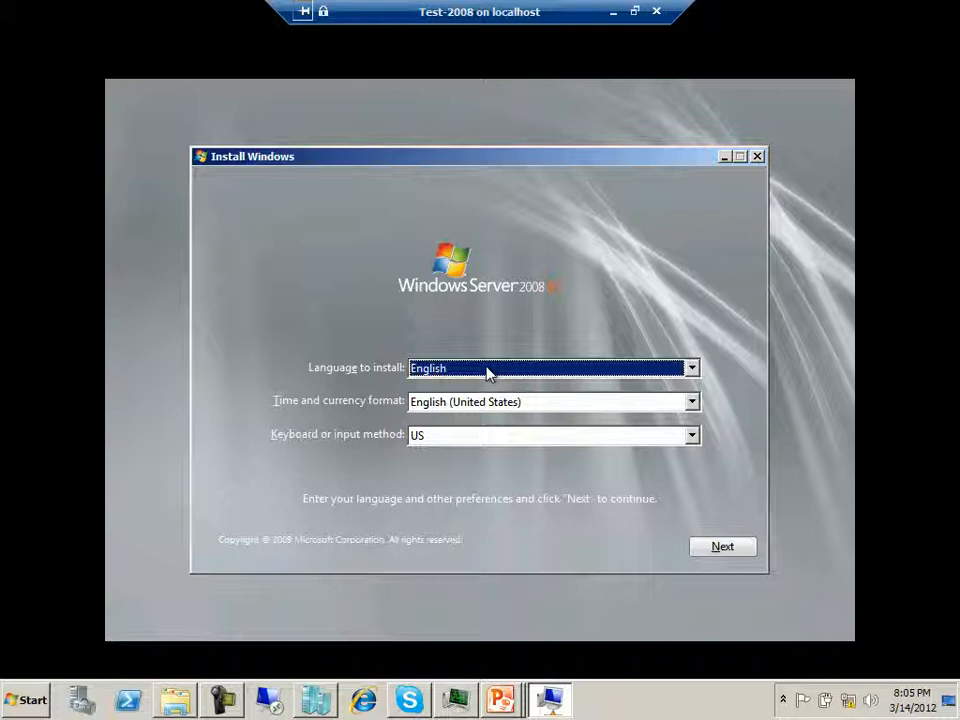
- Begin the Windows installation with the default language settings and choose Windows Server 2008 R2 Enterprise (Full Installation)
left_click(724, 546)
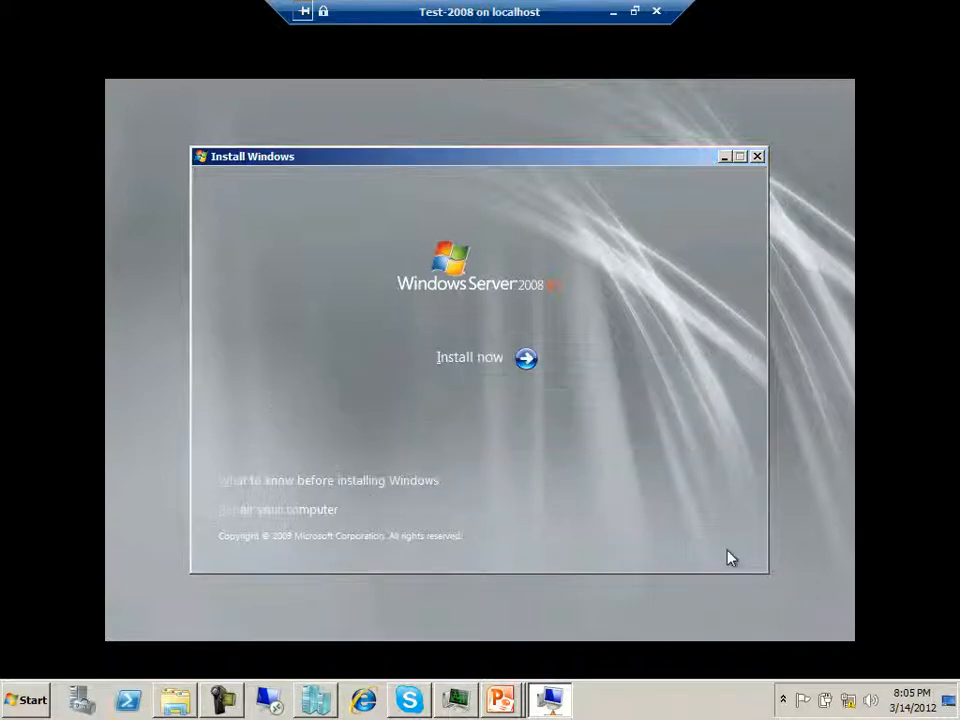
left_click(463, 362)
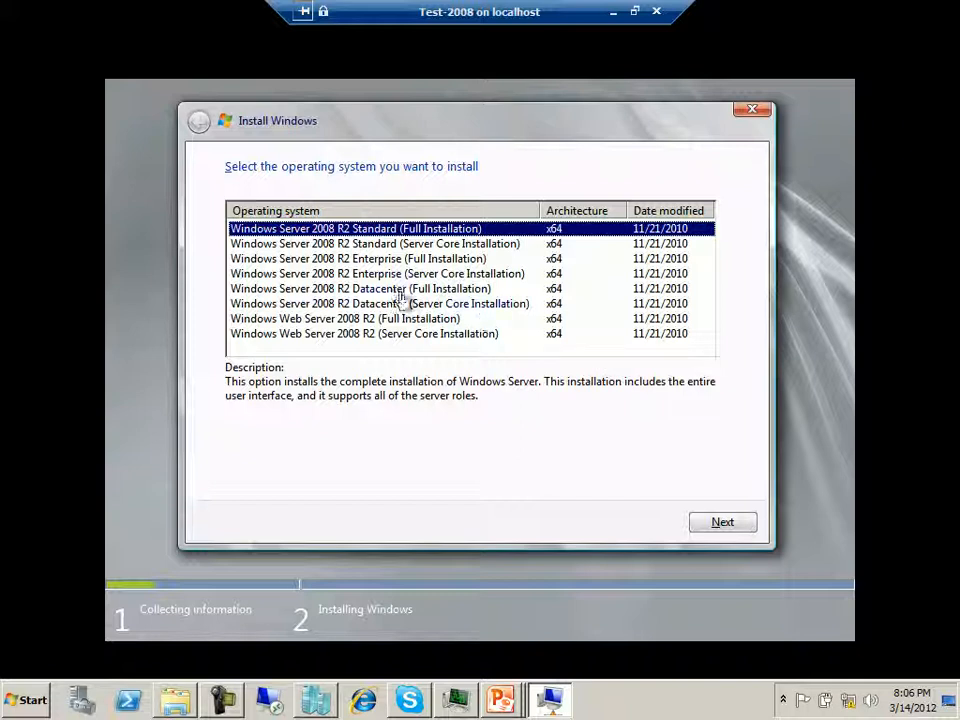
left_click(389, 261)
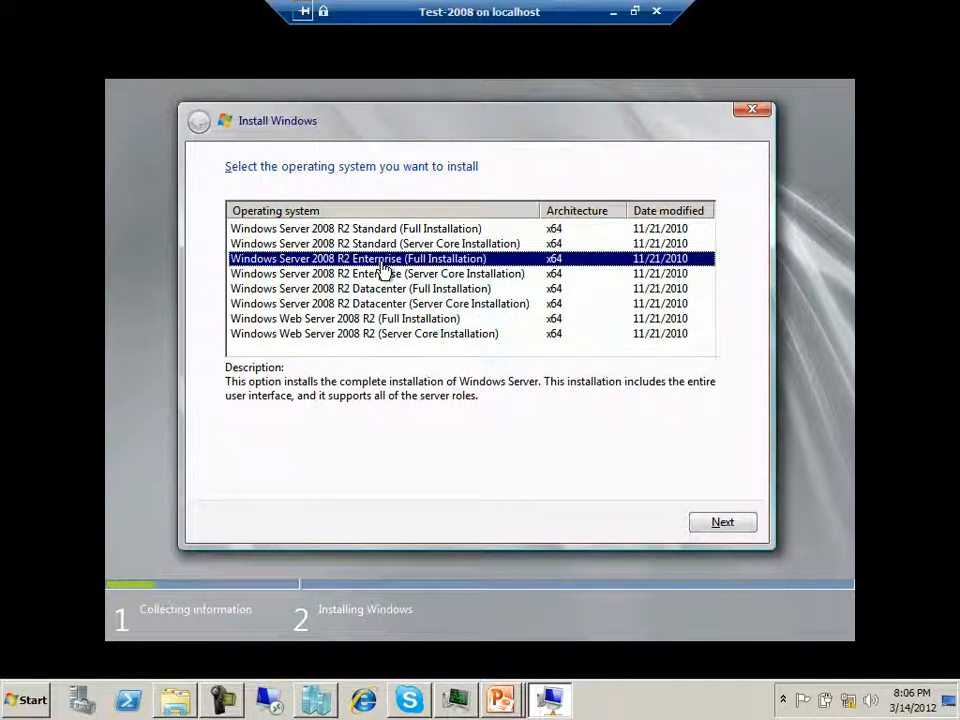
left_click(716, 521)
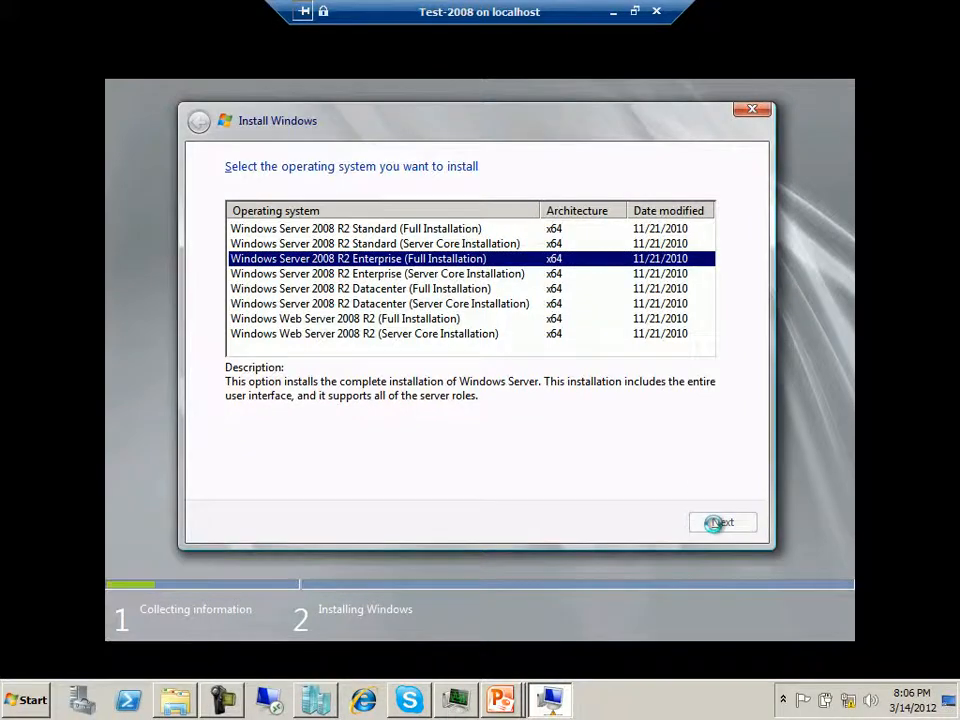
- Accept the license terms and start a Custom (advanced) installation on Disk 0 Unallocated Space
left_click(334, 479)
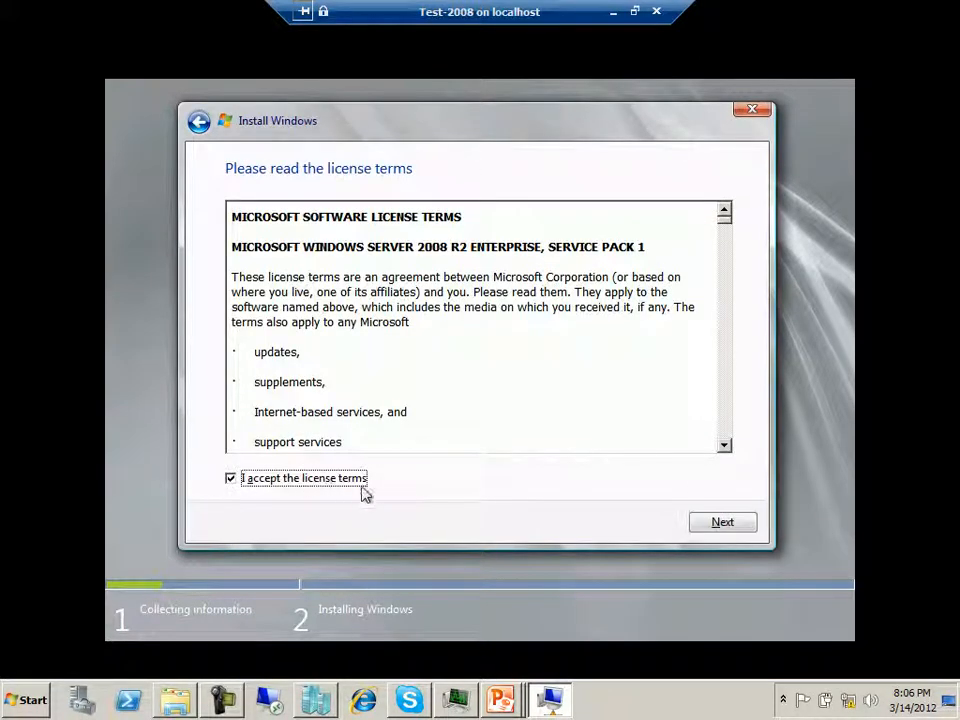
left_click(735, 523)
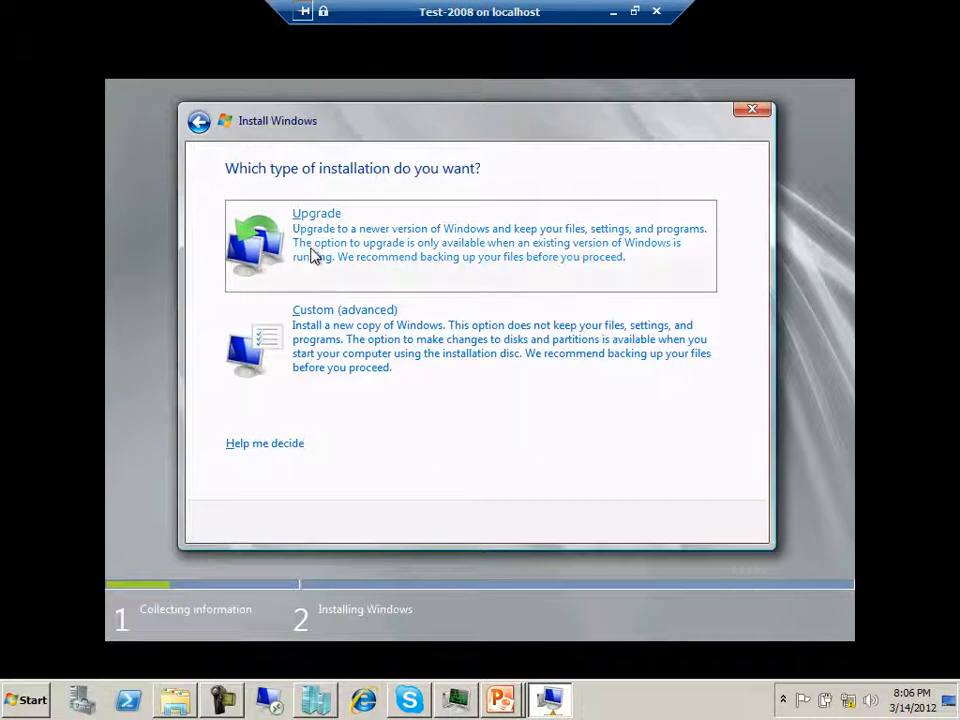
left_click(330, 335)
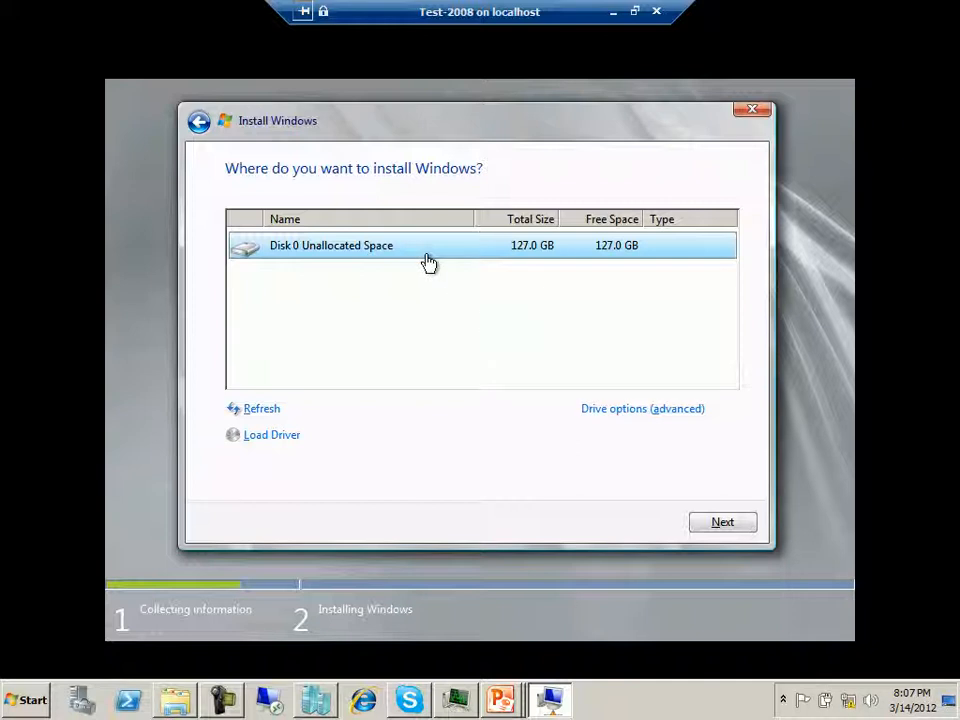
left_click(726, 526)
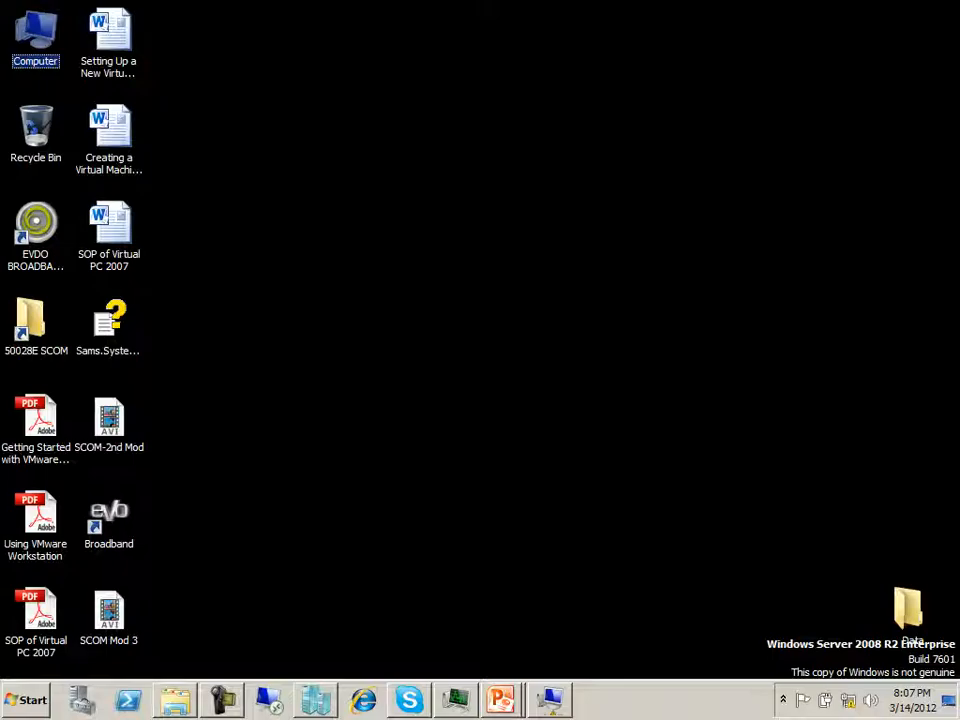
- Open the host computer's system properties to review its basic information
key("super")
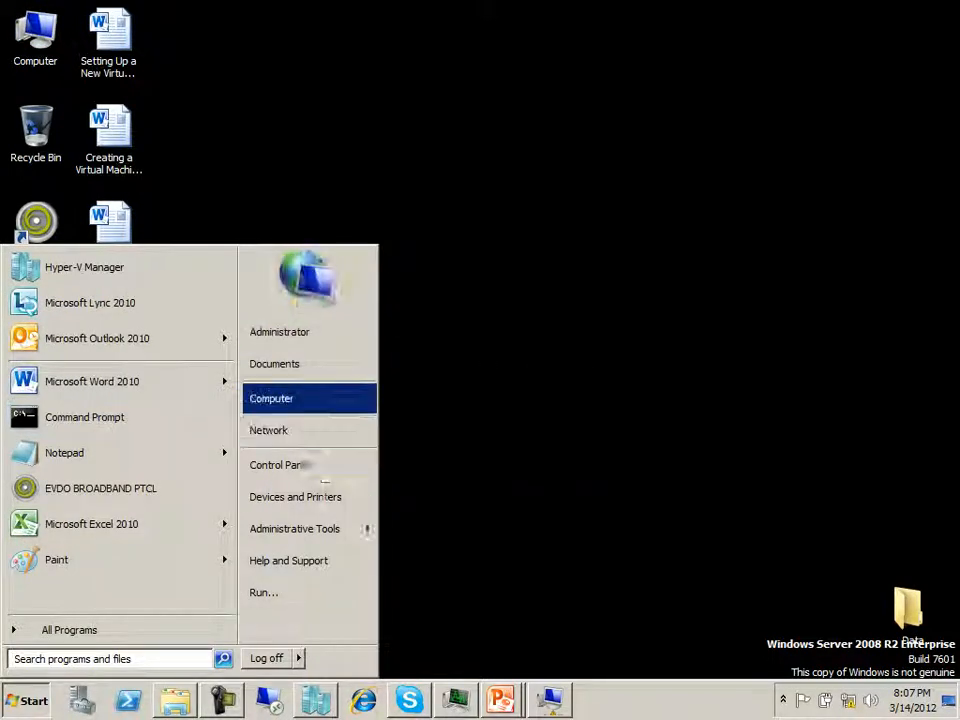
right_click(321, 402)
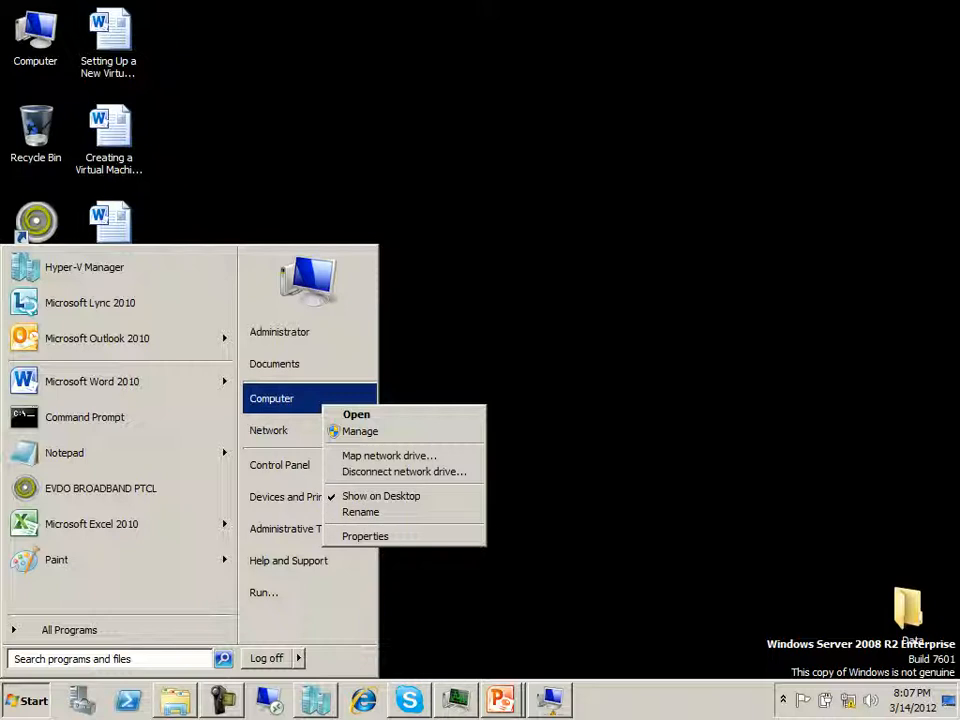
left_click(366, 537)
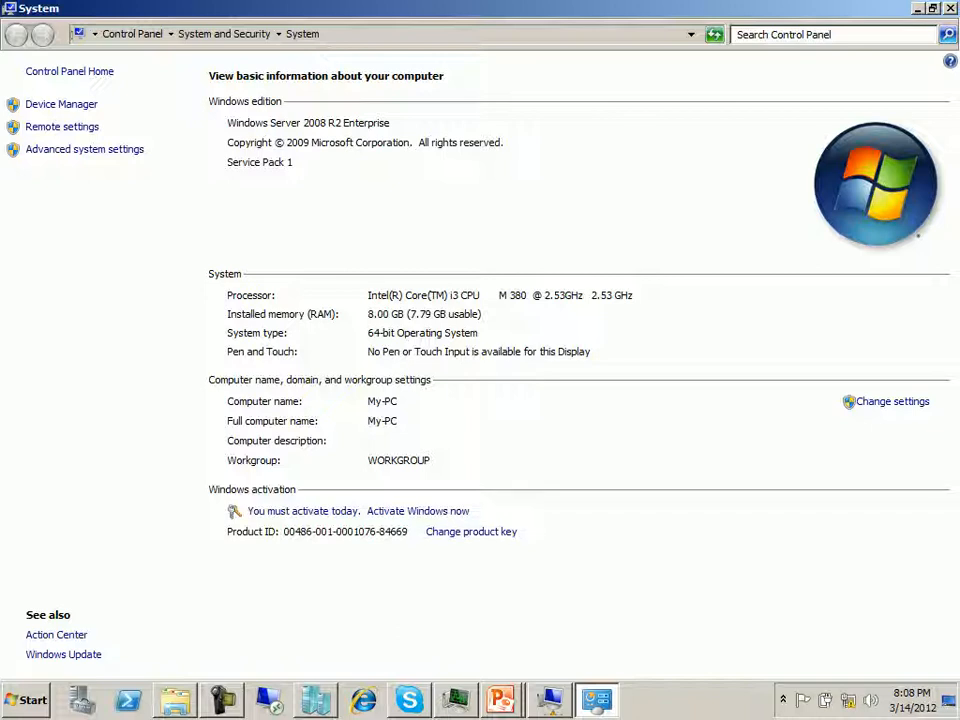
left_click(222, 700)
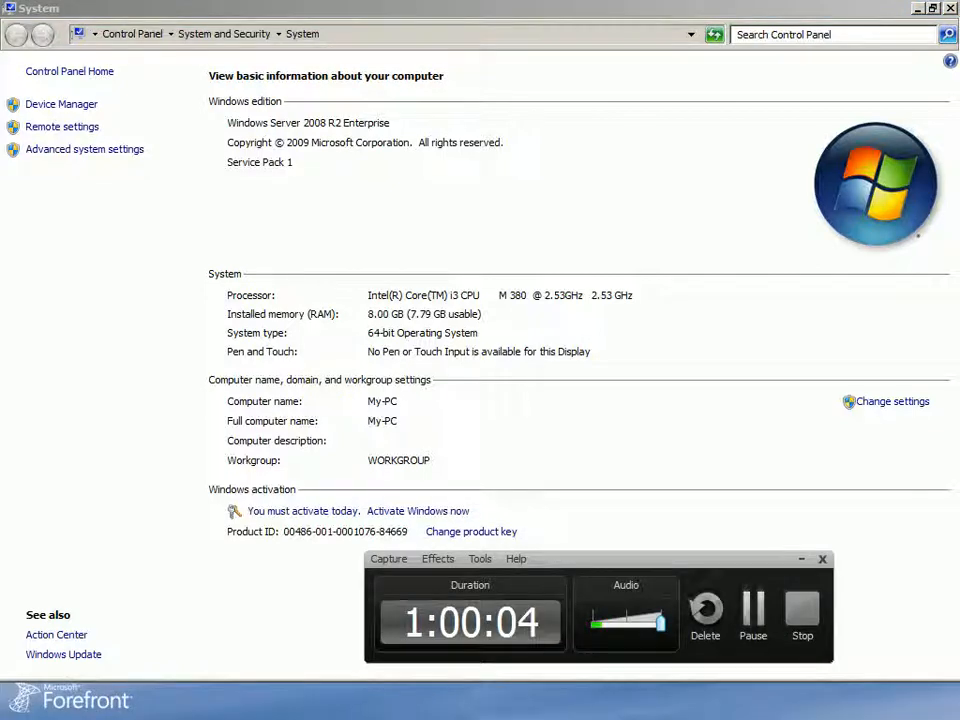